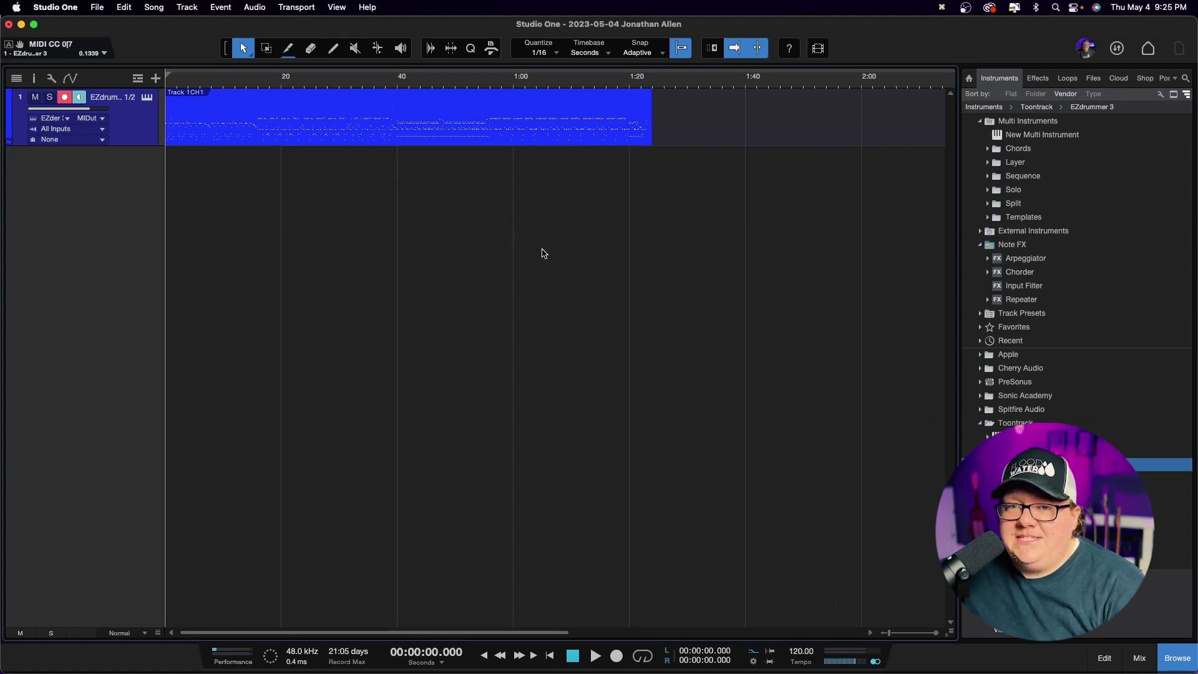
Step: Open the EZdrummer 3 plugin window from track 1's instrument icon
{"action": "left_click", "coordinate": [146, 100]}
Step: Review the Tight Room kit, select the snare and browse grooves, then close EZdrummer 3
{"action": "left_click", "coordinate": [470, 156]}
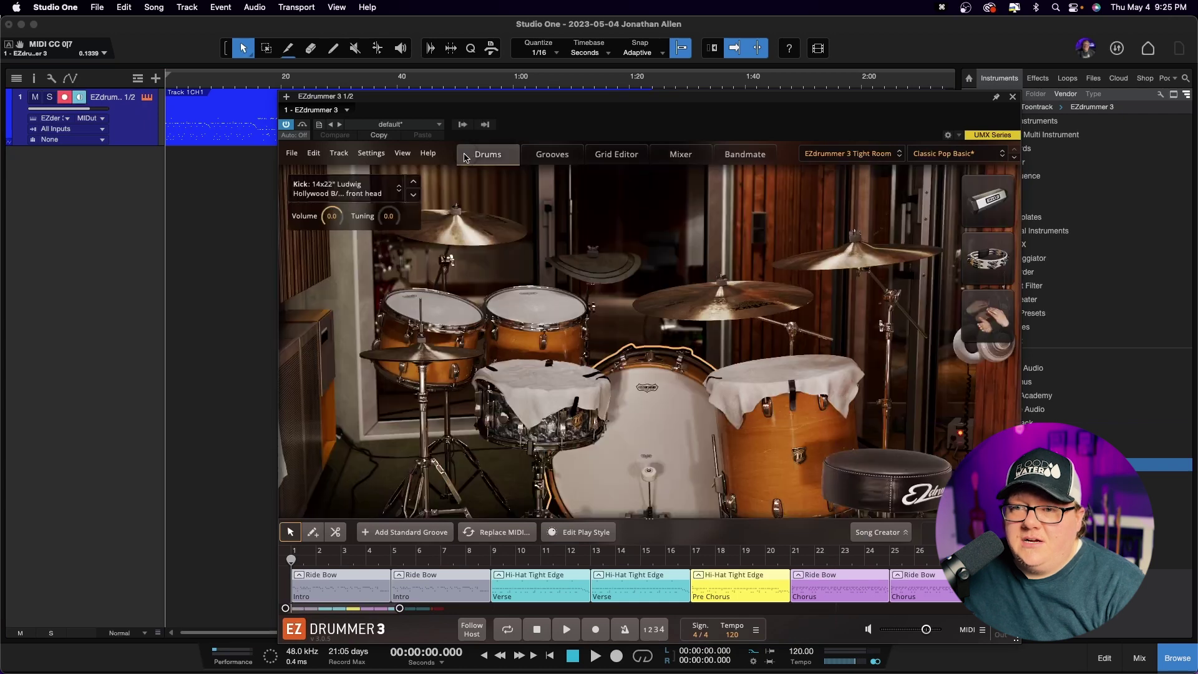
{"action": "left_click", "coordinate": [870, 156]}
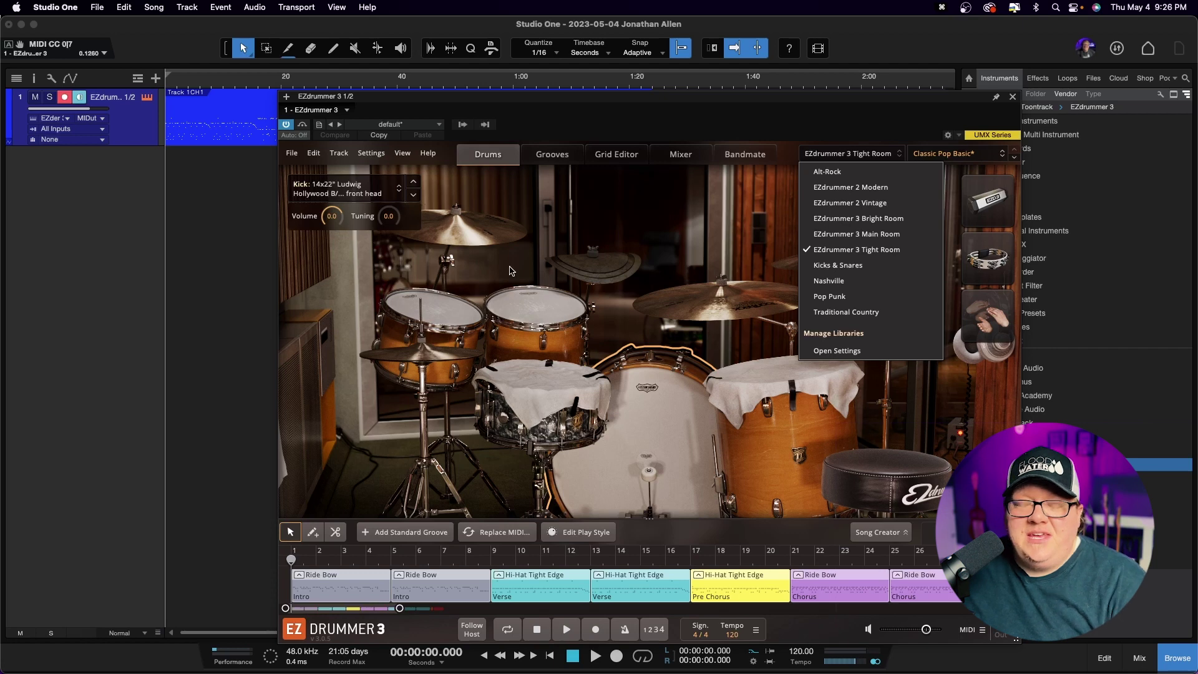
{"action": "left_click", "coordinate": [552, 215]}
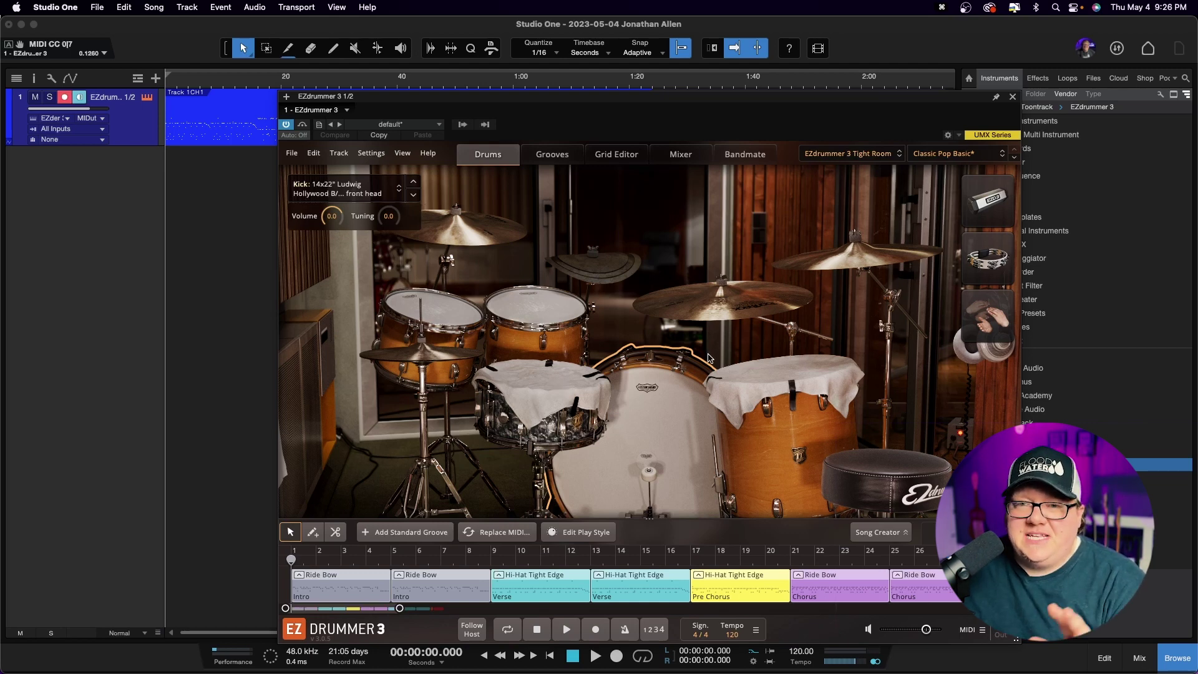
{"action": "left_click", "coordinate": [539, 376]}
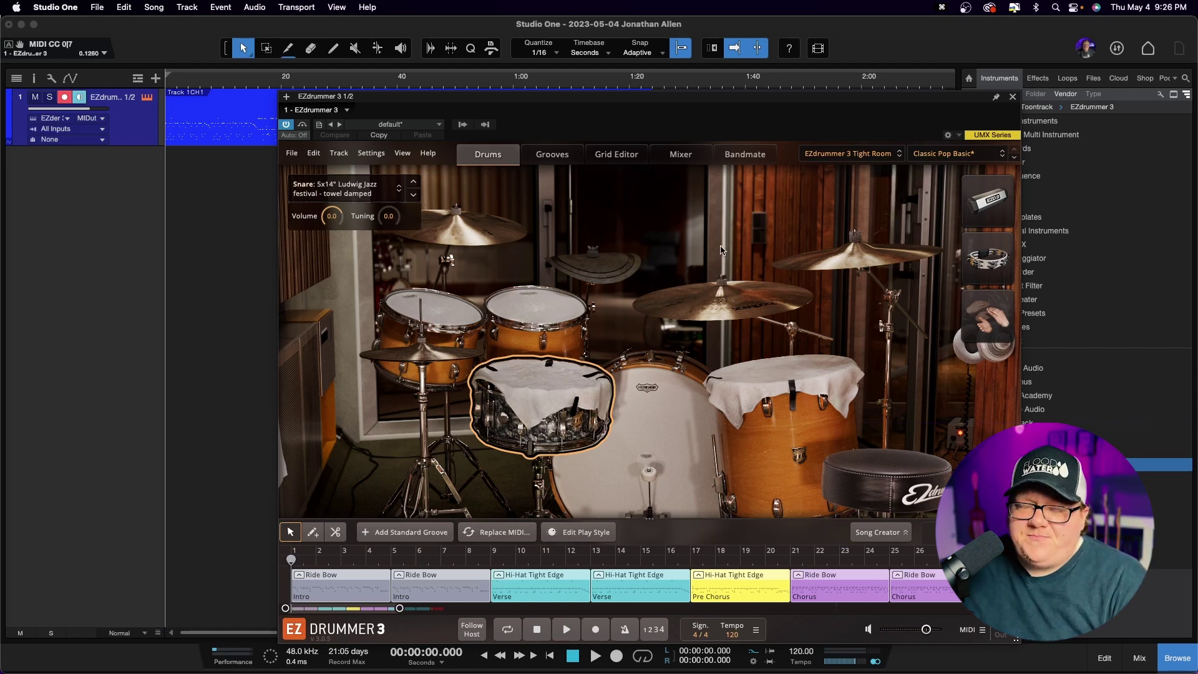
{"action": "left_click", "coordinate": [553, 155]}
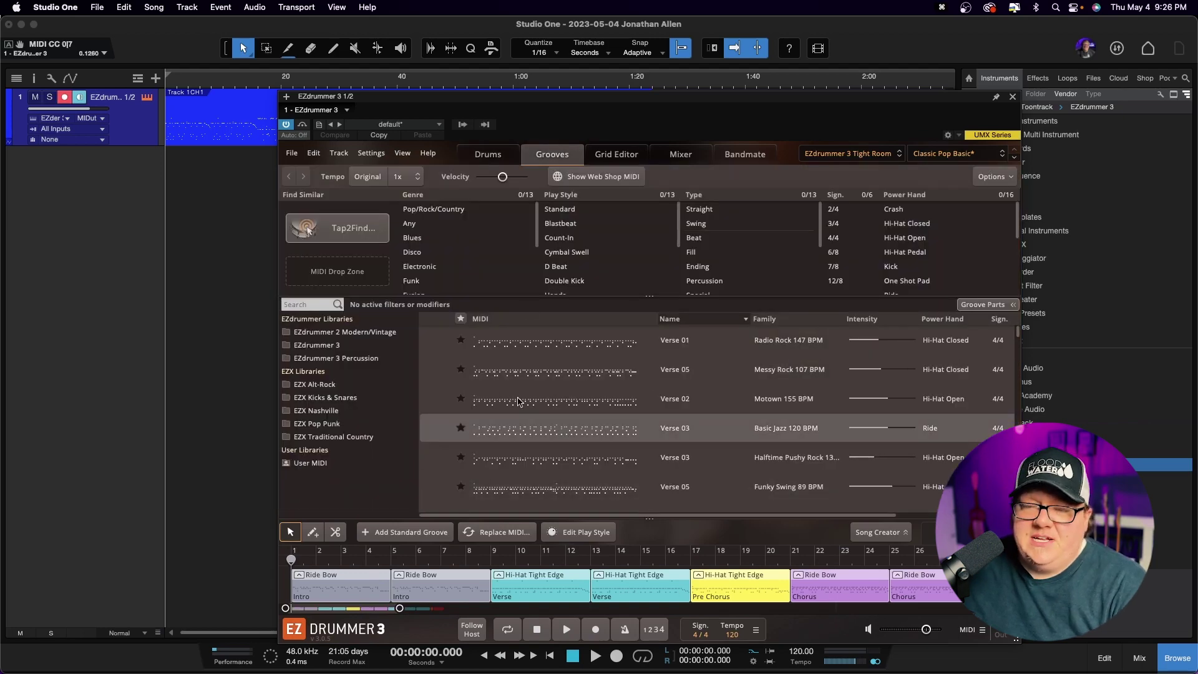
{"action": "left_click", "coordinate": [1012, 98]}
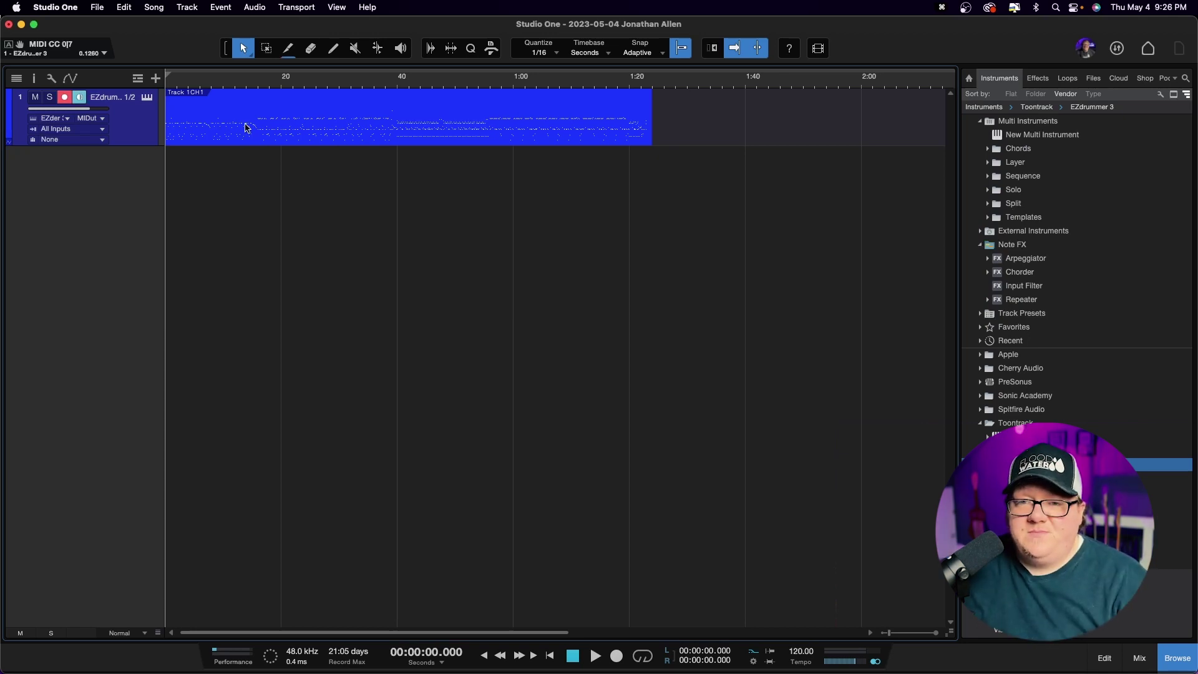
{"action": "key", "text": "space"}
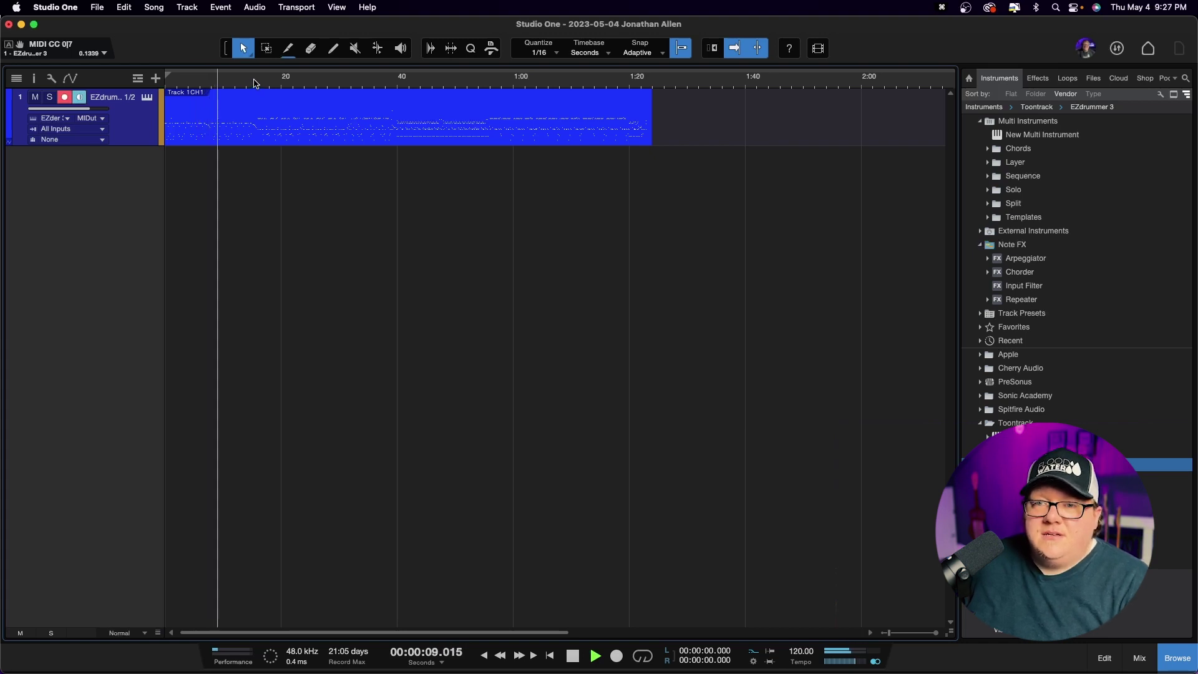
{"action": "left_click", "coordinate": [254, 83]}
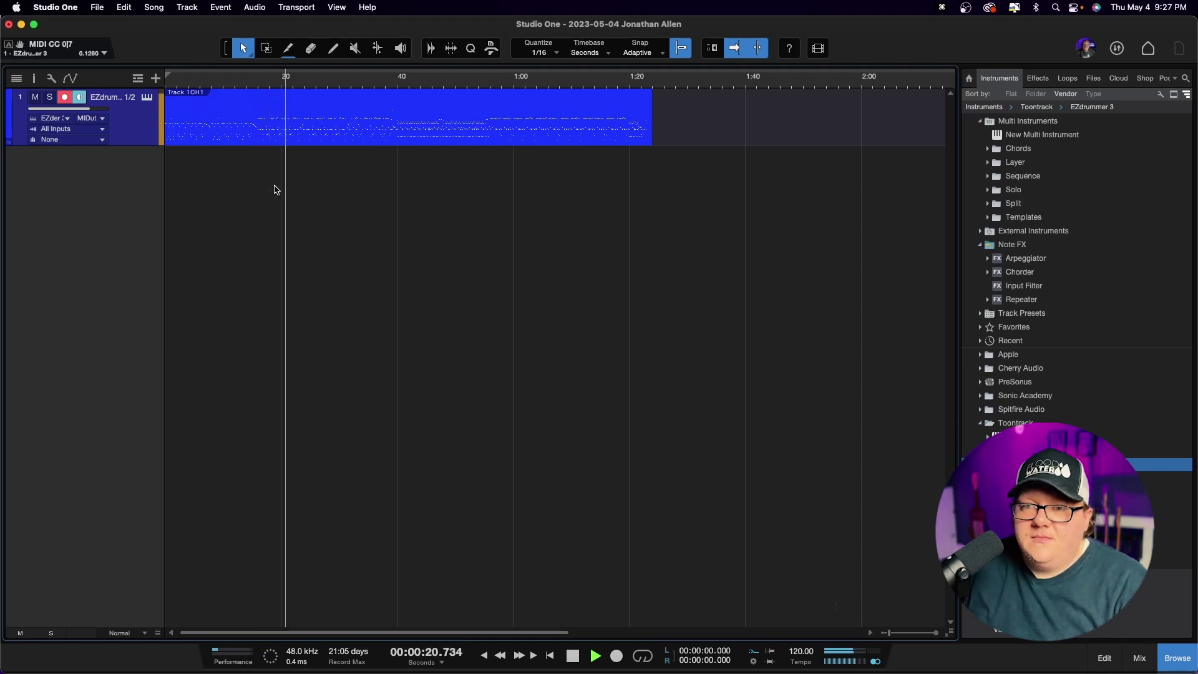
{"action": "key", "text": "space"}
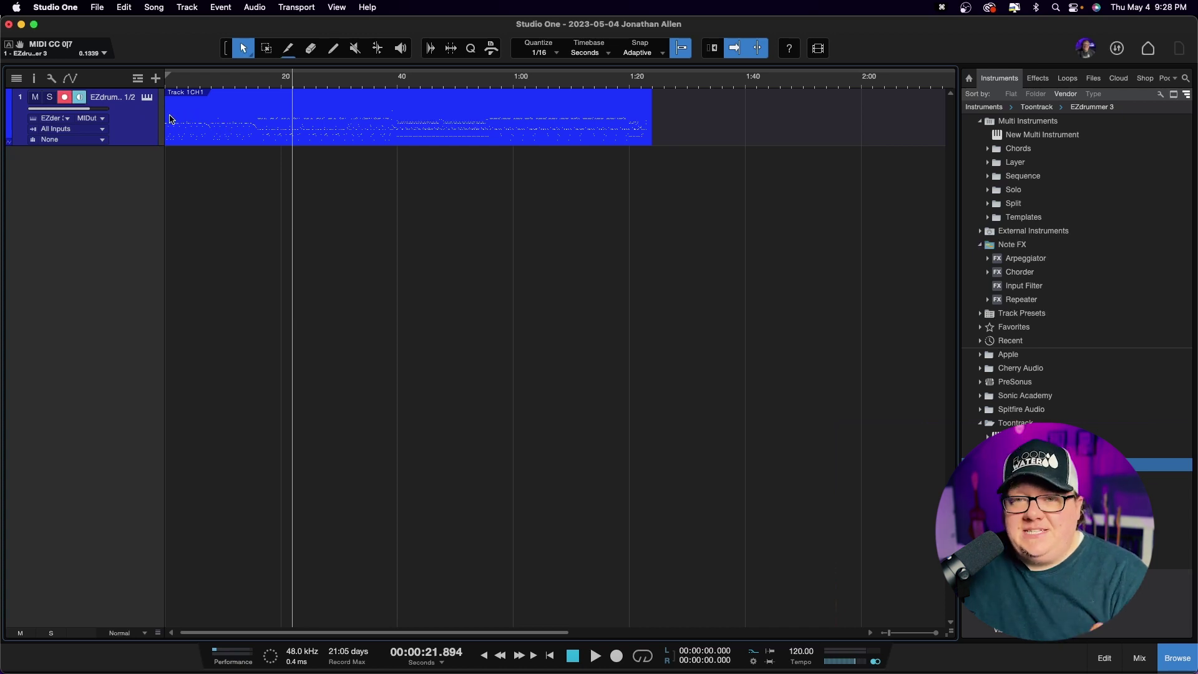
Step: In EZdrummer 3's mixer, mute the One Shot, Shaker, Tamb and Perc OH channels
{"action": "left_click", "coordinate": [147, 97]}
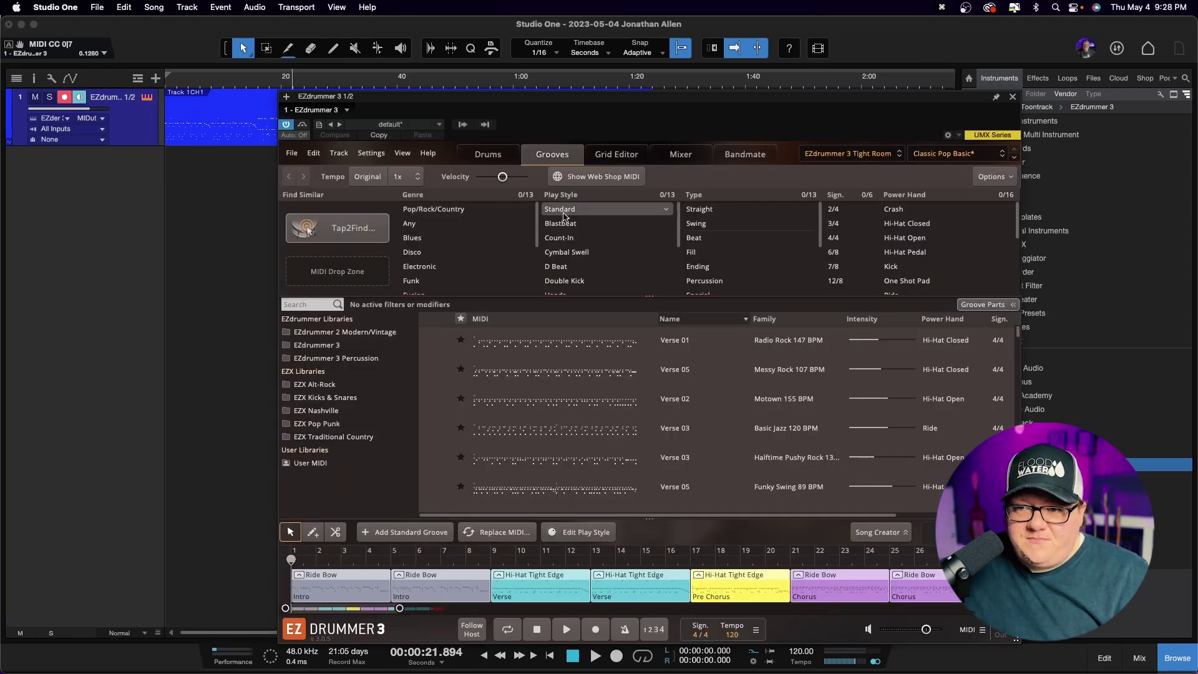
{"action": "left_click", "coordinate": [681, 155]}
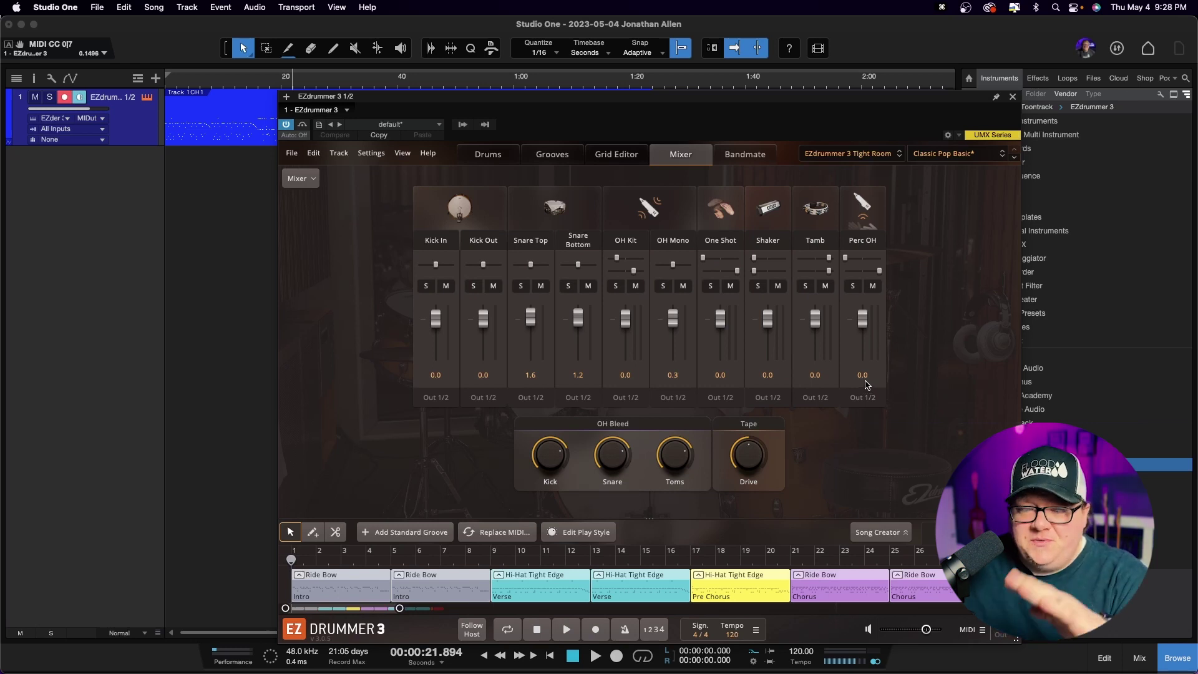
{"action": "left_click", "coordinate": [730, 286]}
{"action": "left_click", "coordinate": [778, 286]}
{"action": "left_click", "coordinate": [825, 285]}
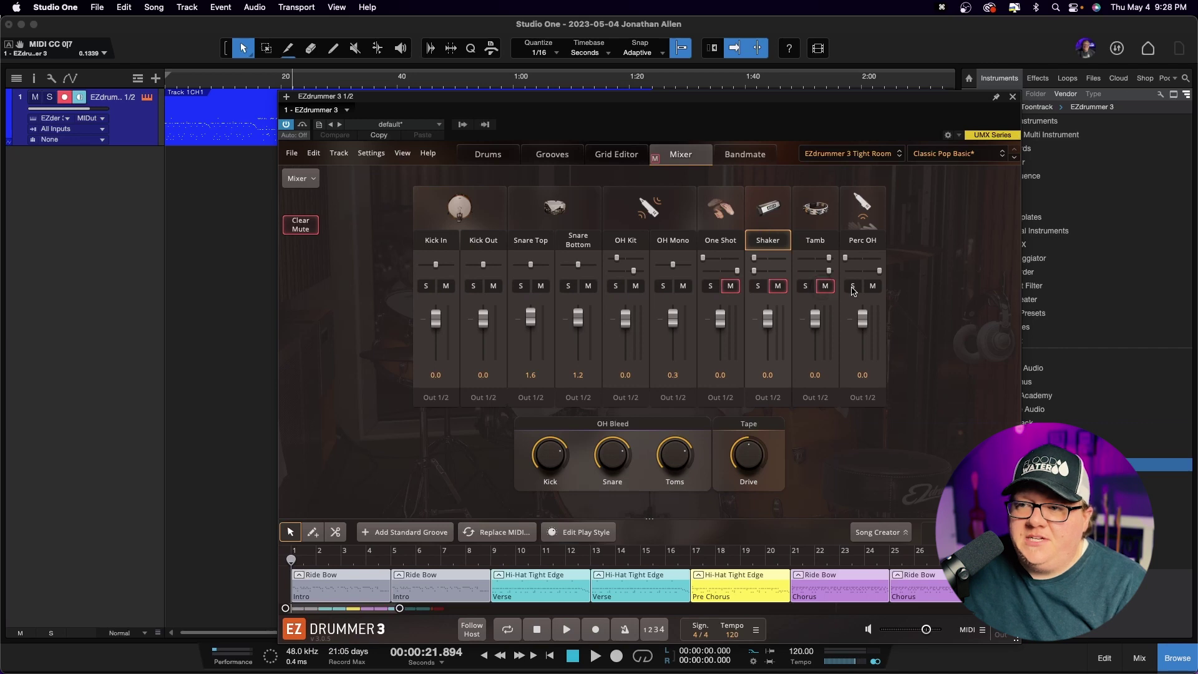
{"action": "left_click", "coordinate": [872, 286]}
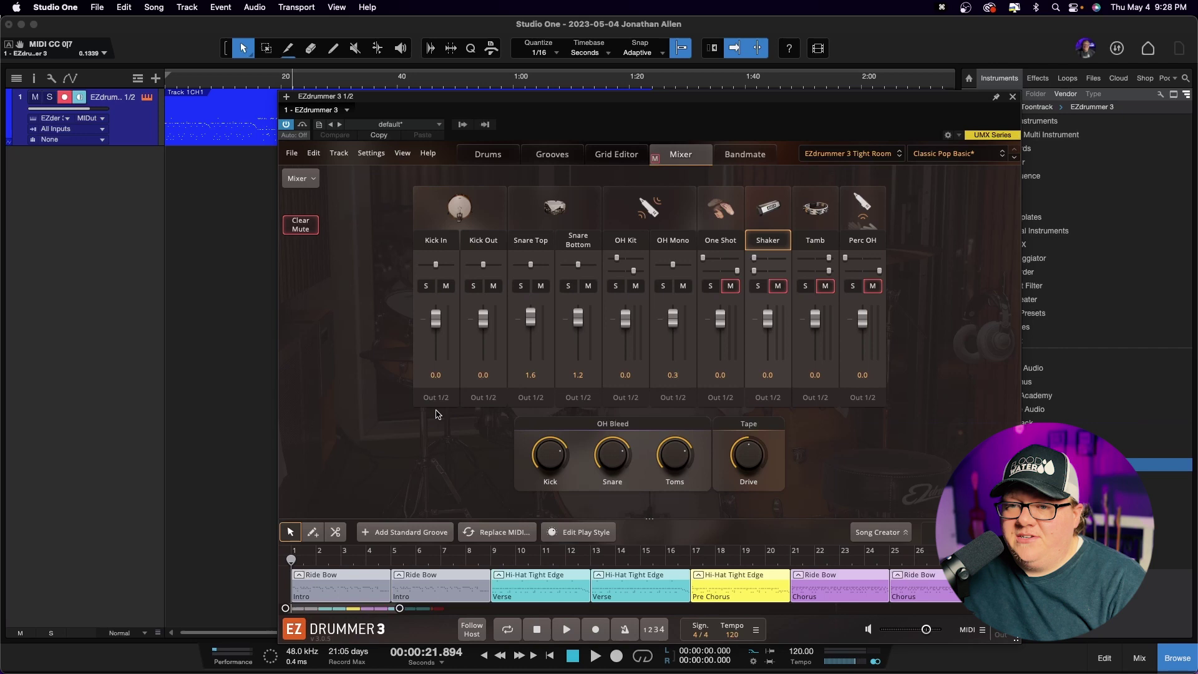
Step: Route Kick Out to Out 3/4, Snare Top to 5/6 and Snare Bottom to 7/8
{"action": "left_click", "coordinate": [482, 404]}
{"action": "left_click", "coordinate": [510, 160]}
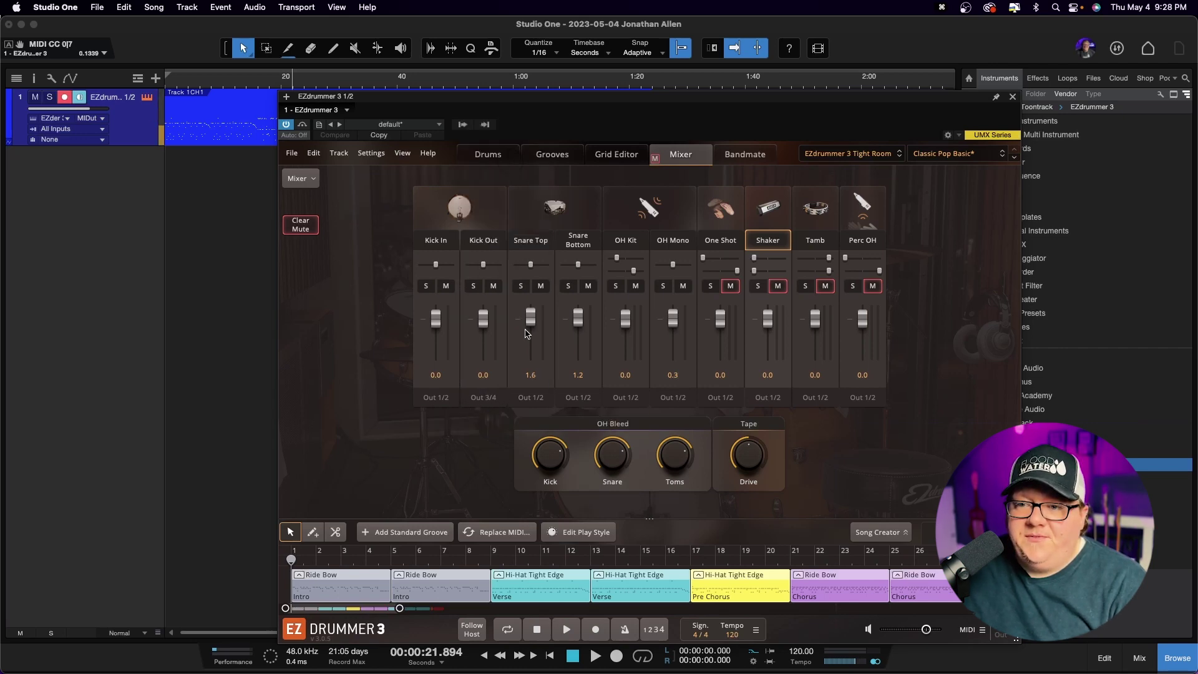
{"action": "left_click", "coordinate": [529, 398]}
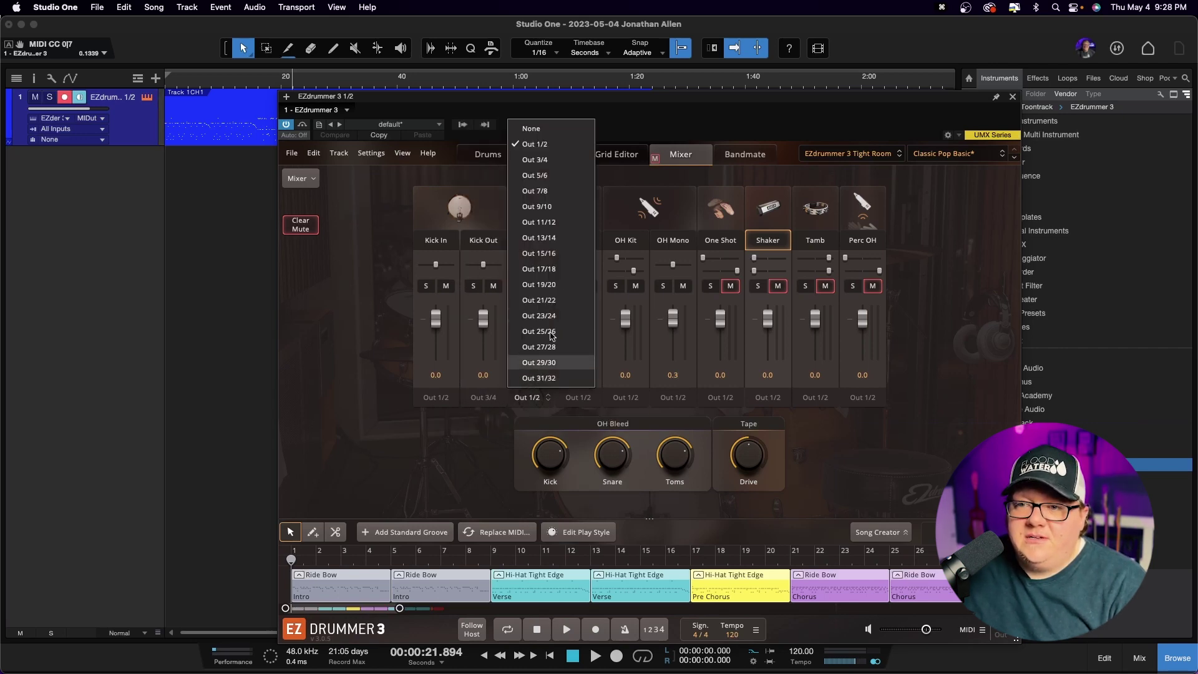
{"action": "left_click", "coordinate": [552, 176]}
{"action": "left_click", "coordinate": [578, 398]}
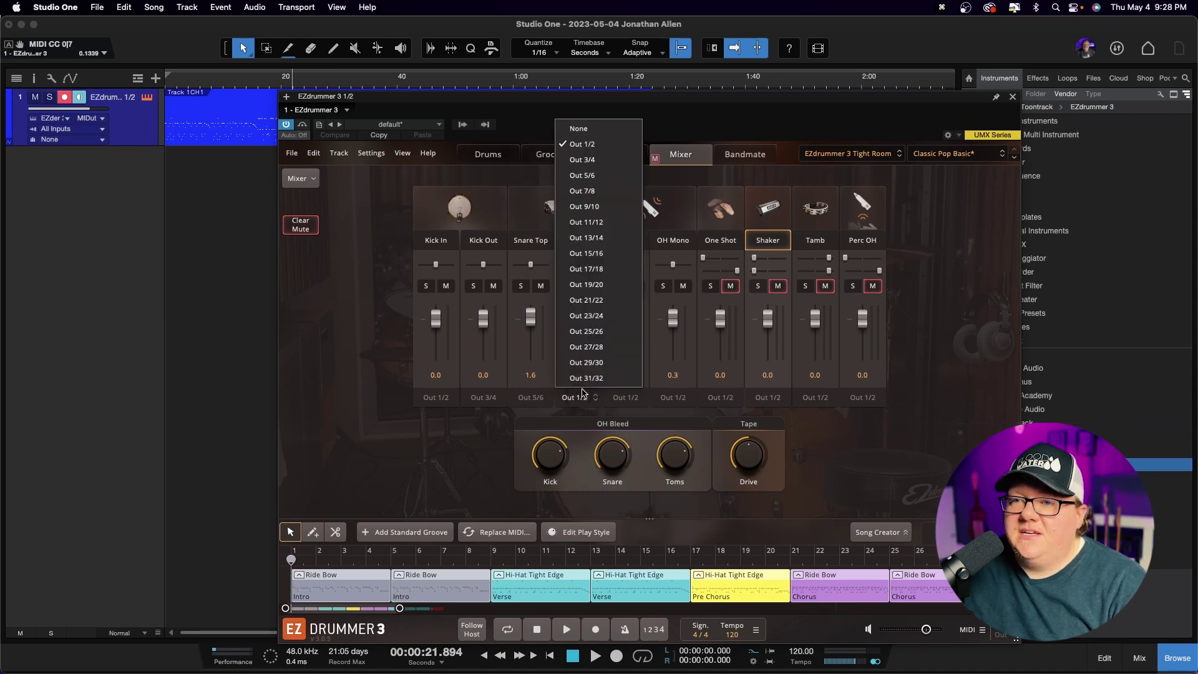
{"action": "left_click", "coordinate": [603, 193]}
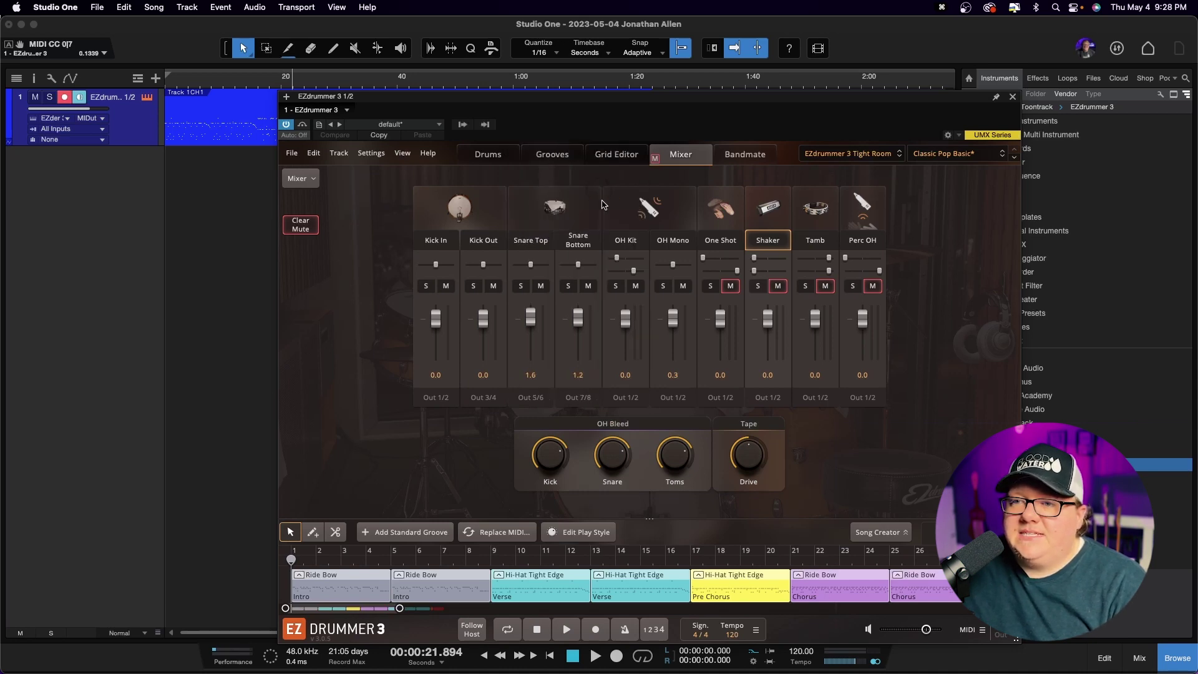
Step: Route OH Kit to Out 9/10 and OH Mono to 11/12, then audition playback briefly
{"action": "left_click", "coordinate": [625, 398]}
{"action": "left_click", "coordinate": [641, 209]}
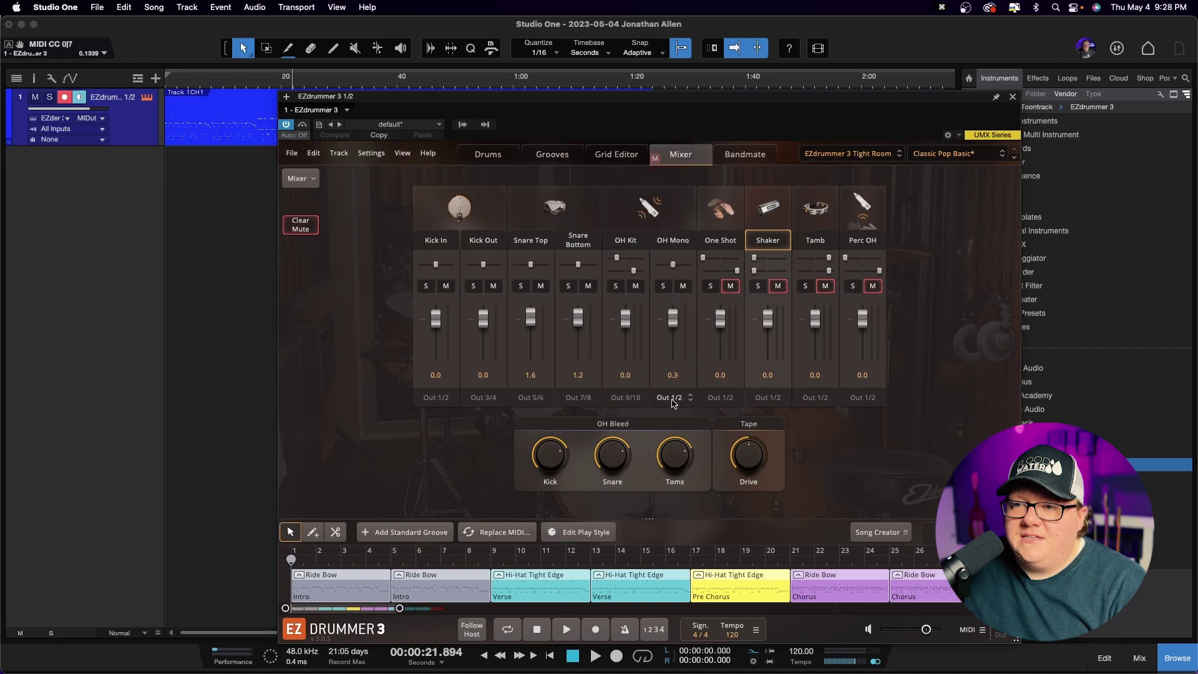
{"action": "left_click", "coordinate": [672, 397]}
{"action": "left_click", "coordinate": [693, 226]}
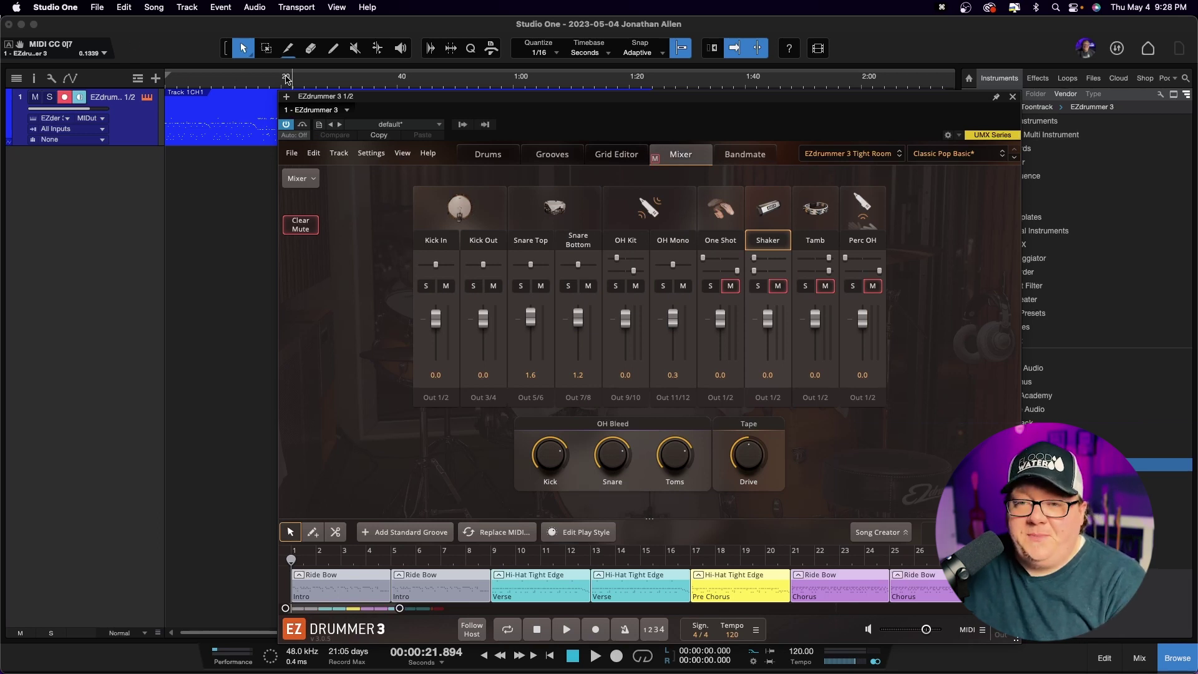
{"action": "key", "text": "space"}
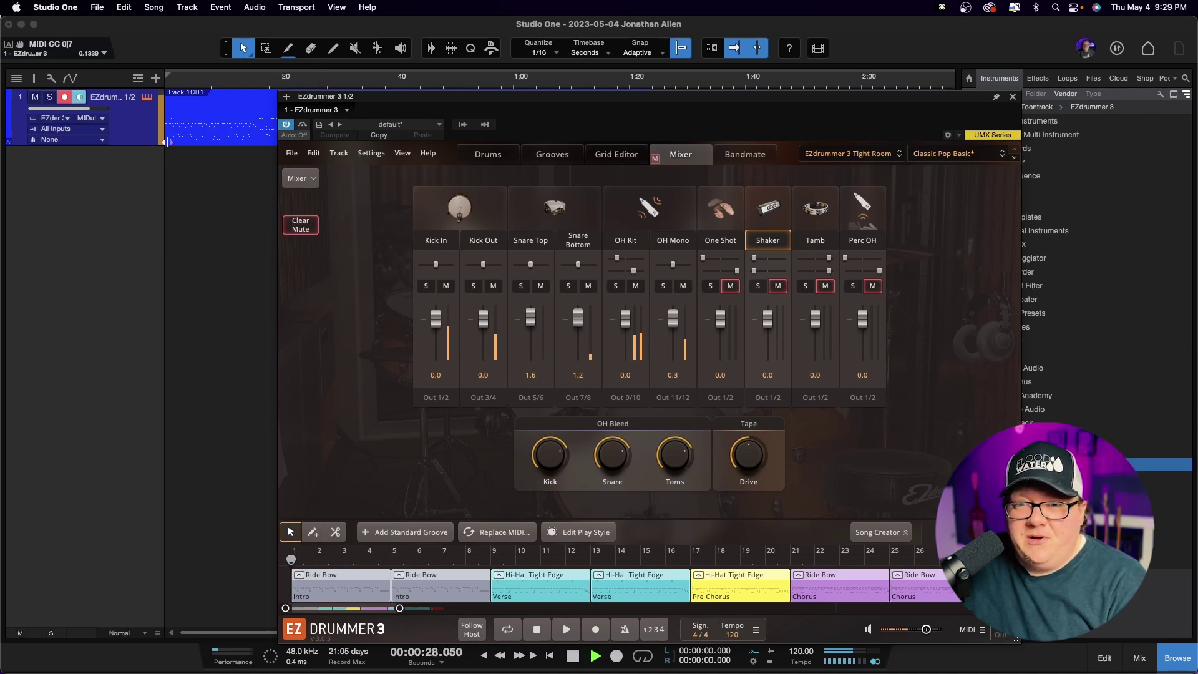
{"action": "key", "text": "space"}
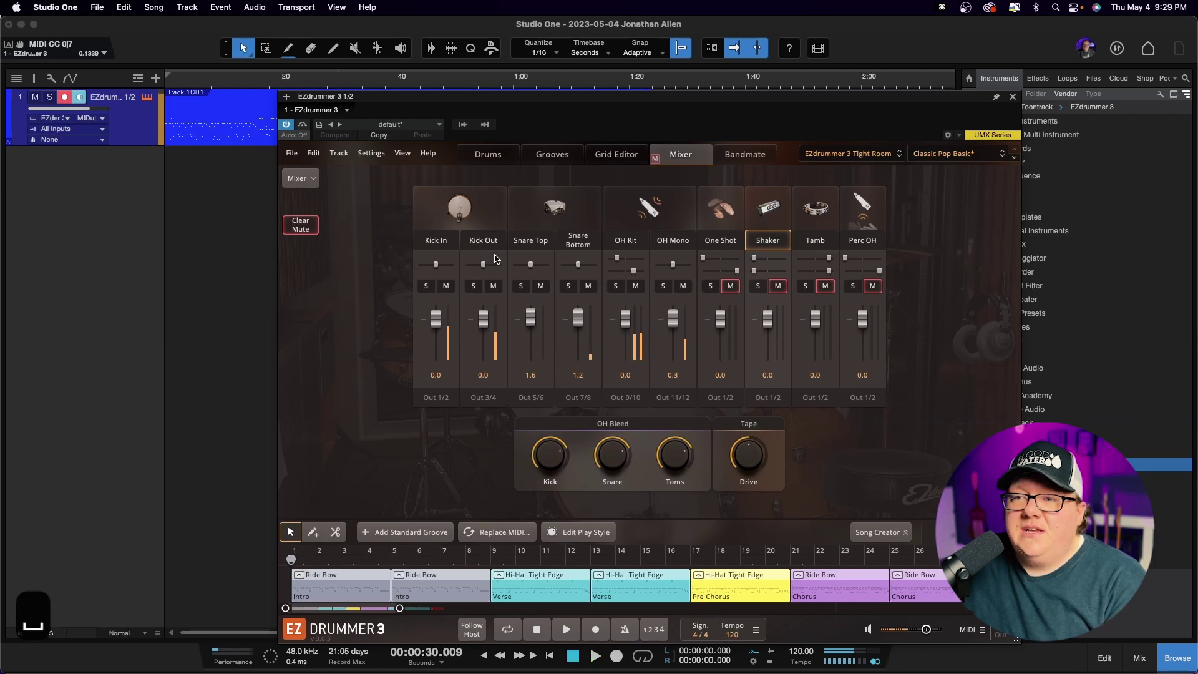
Step: Enable EZdrummer 3 mixer channels for outputs 3/4, 5/6, 7/8, 9/10 and 11/12, then play
{"action": "left_click", "coordinate": [1013, 97]}
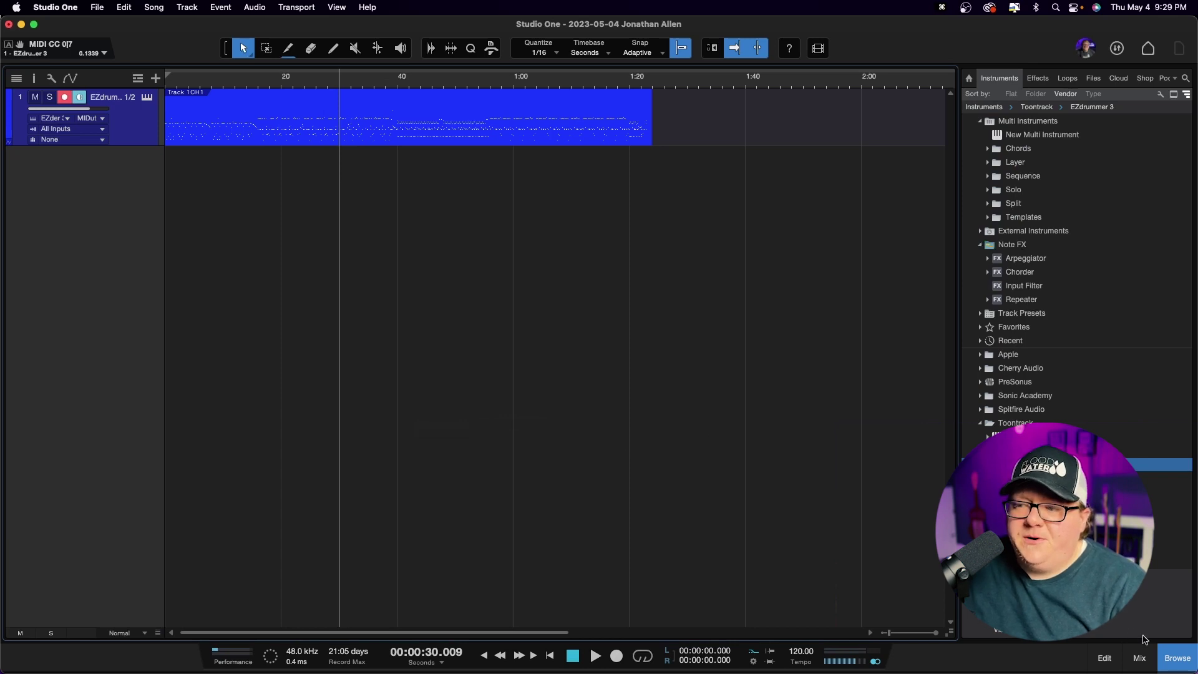
{"action": "left_click", "coordinate": [1139, 658]}
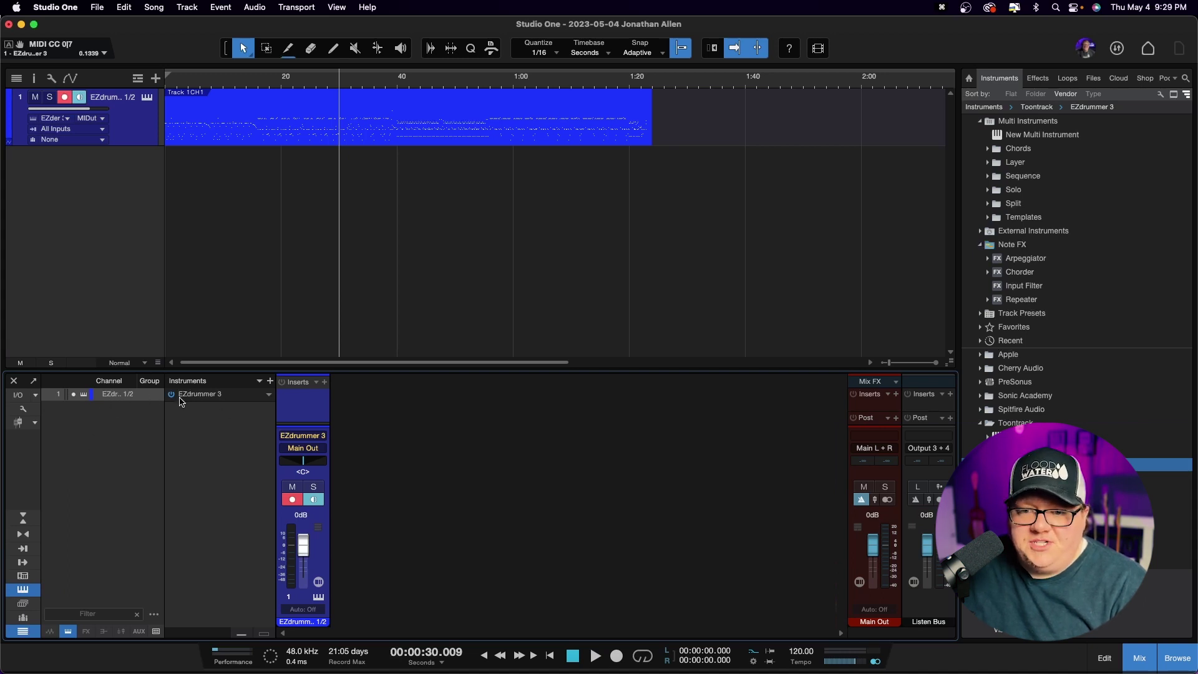
{"action": "left_click", "coordinate": [220, 395]}
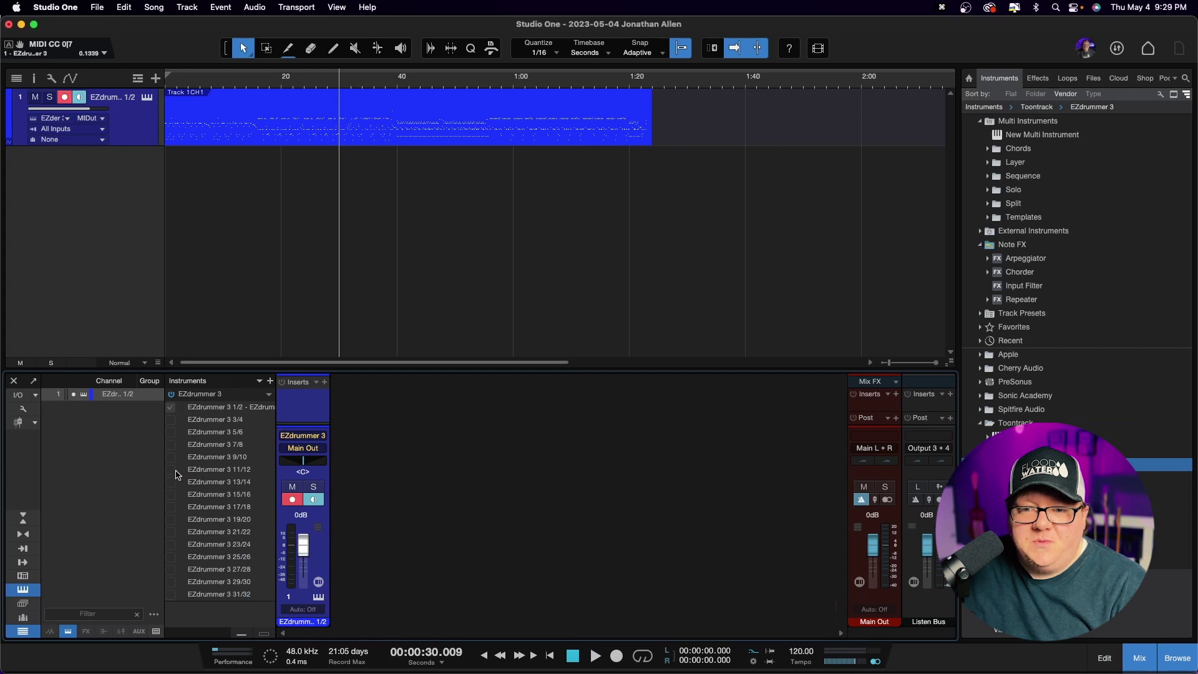
{"action": "left_click", "coordinate": [171, 420]}
{"action": "left_click", "coordinate": [170, 432]}
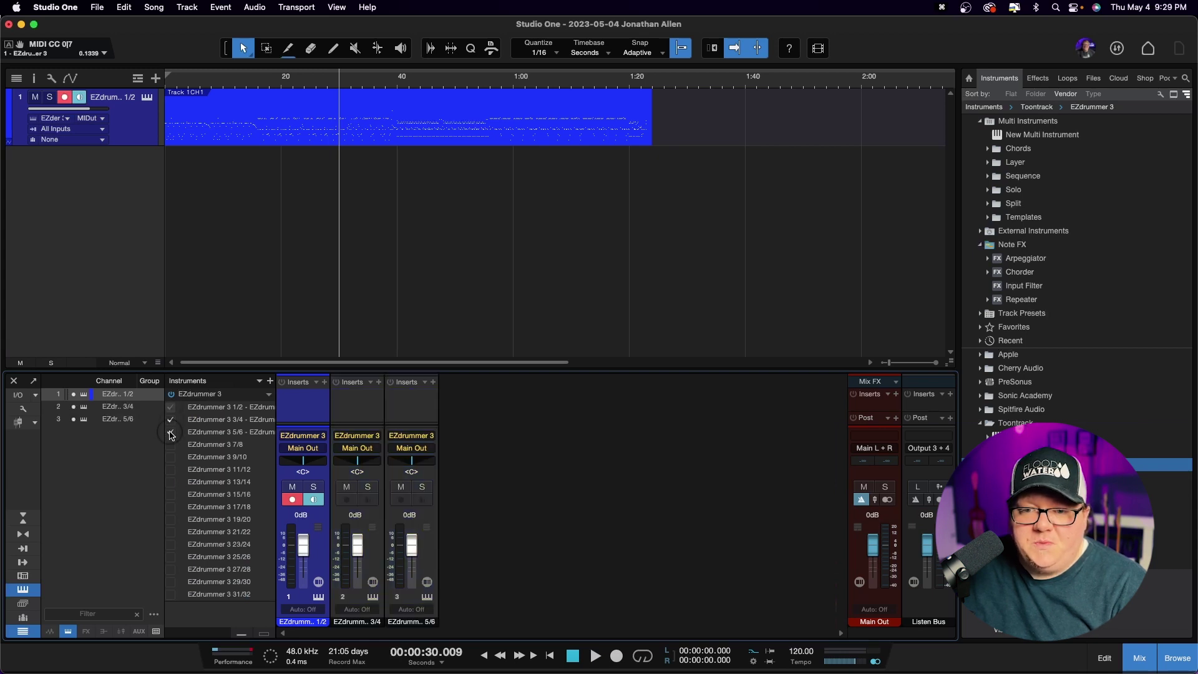
{"action": "left_click", "coordinate": [171, 445]}
{"action": "left_click", "coordinate": [171, 458]}
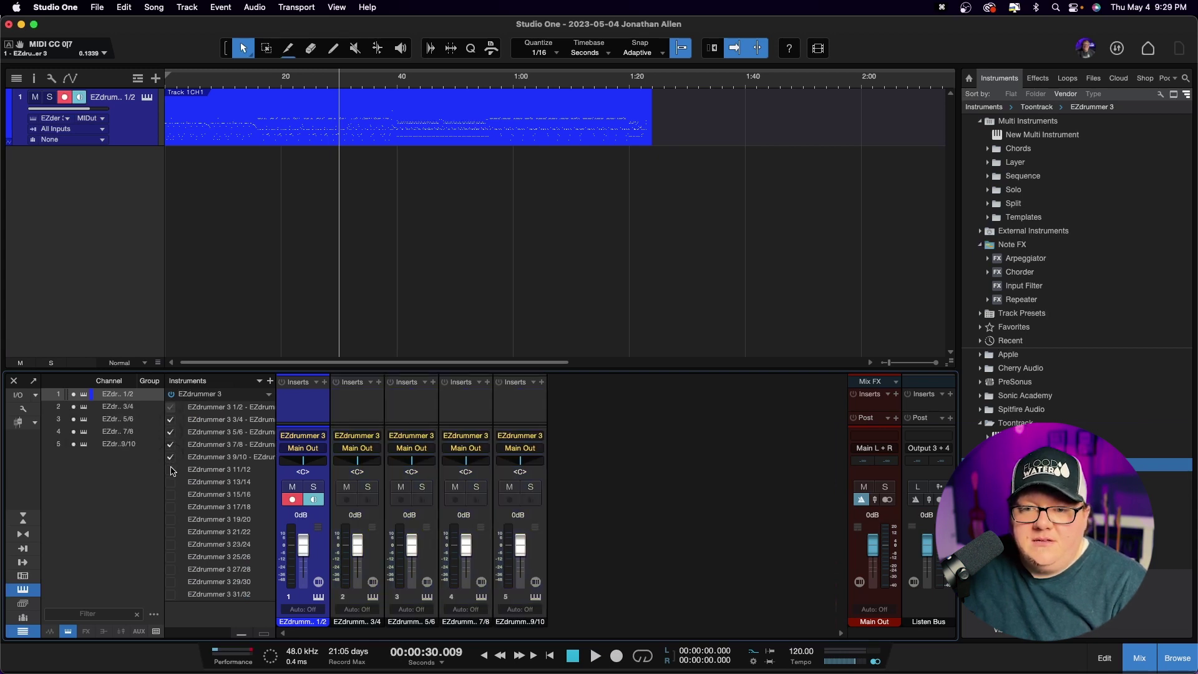
{"action": "left_click", "coordinate": [171, 470]}
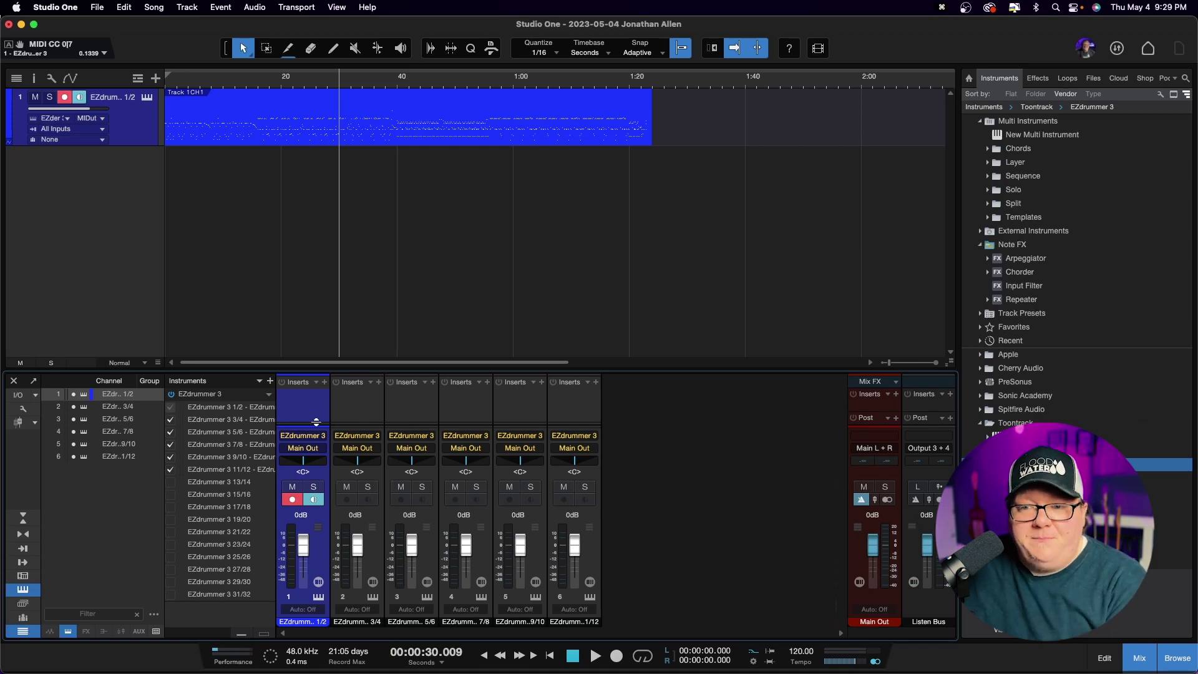
{"action": "key", "text": "space"}
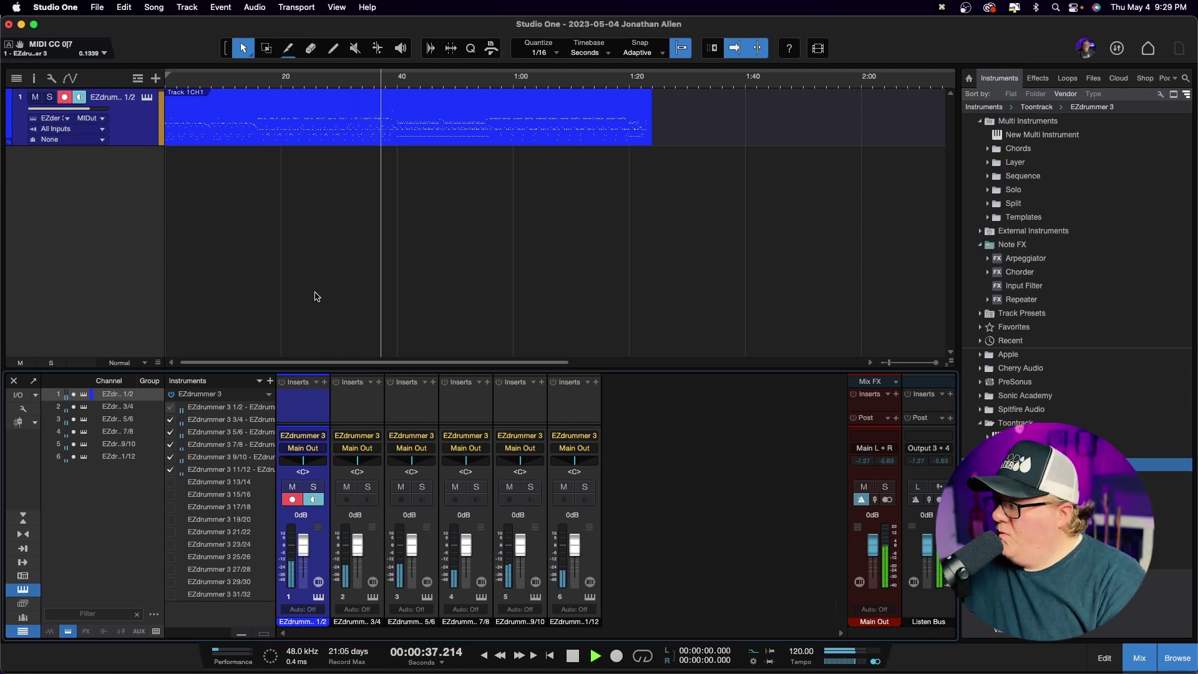
{"action": "key", "text": "space"}
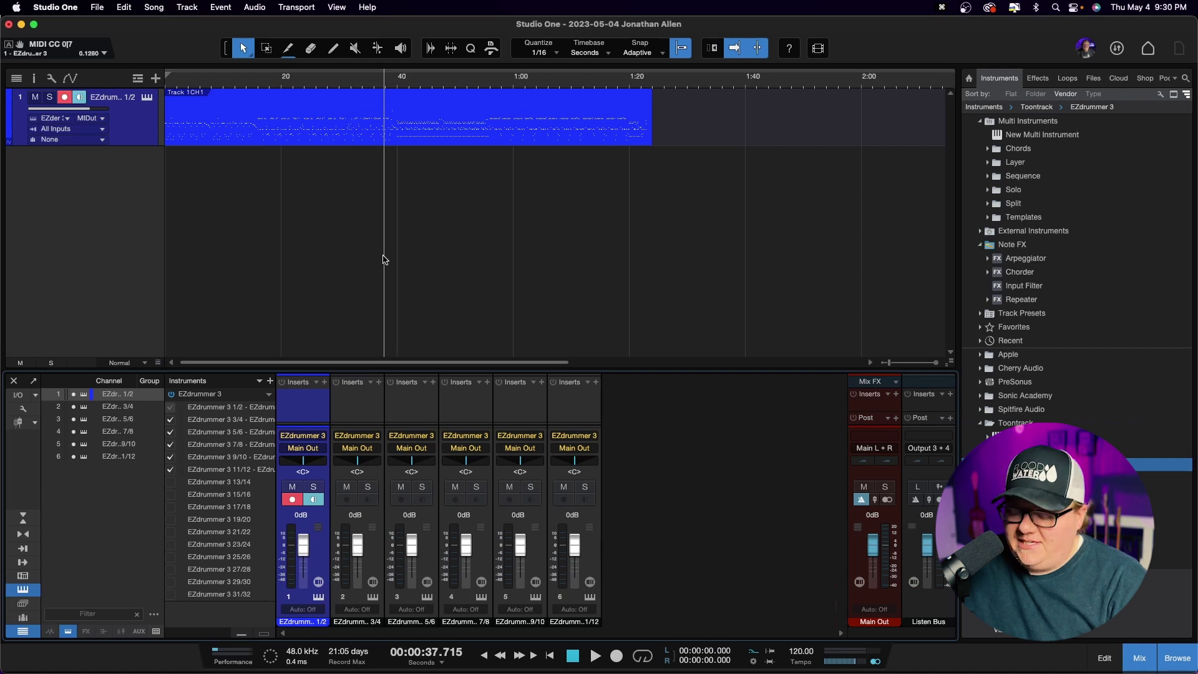
{"action": "key", "text": "1"}
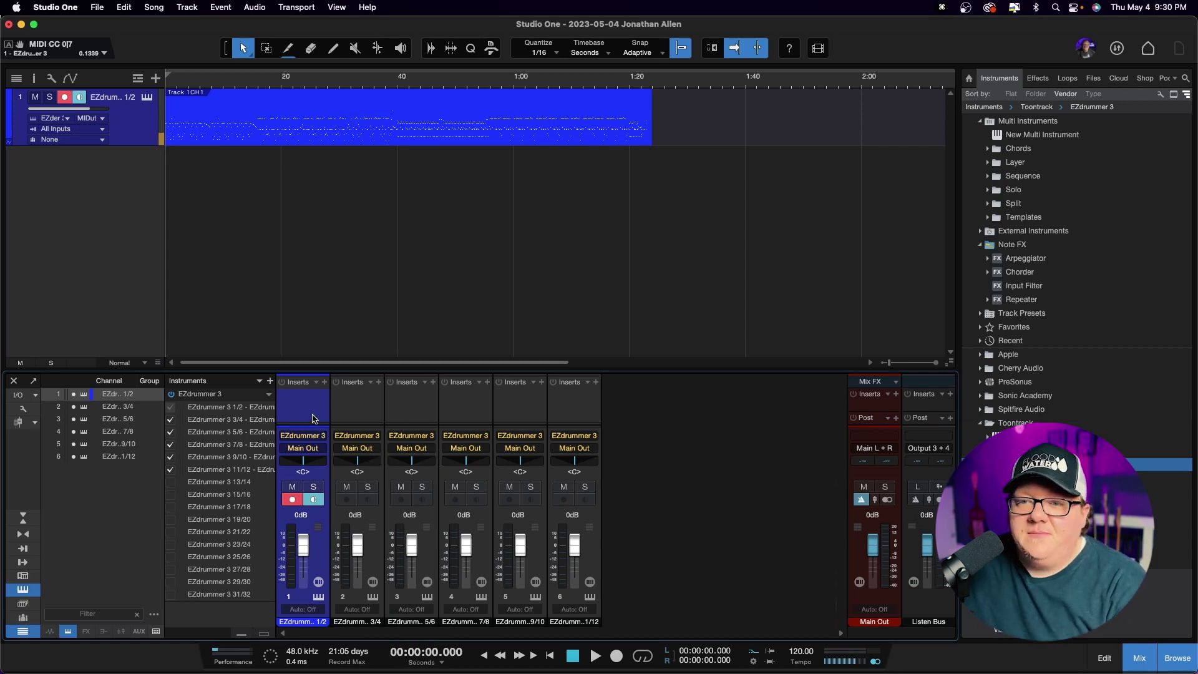
Step: Select mixer channels 1 through 6, EZdrummer outputs 1/2 to 11/12, together
{"action": "left_click", "coordinate": [293, 405]}
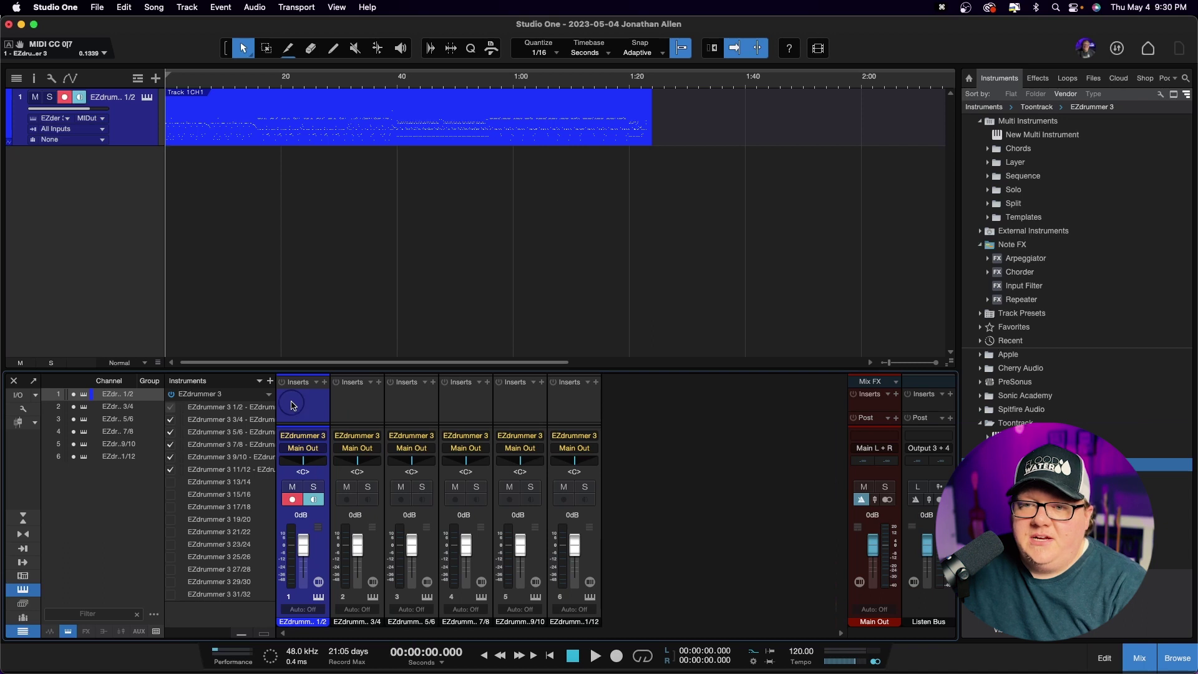
{"action": "left_click", "coordinate": [568, 408], "text": "shift"}
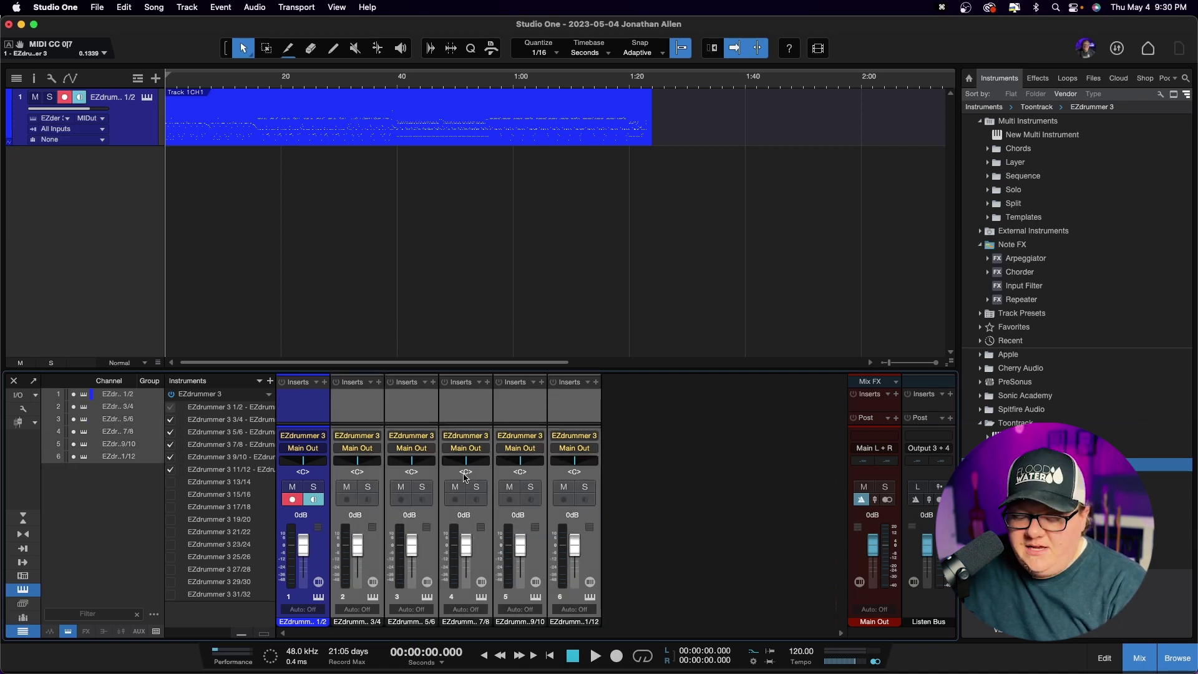
Step: Name the first three drum channels 'Kick in', 'Kick out' and 'Snare top'
{"action": "double_click", "coordinate": [300, 622]}
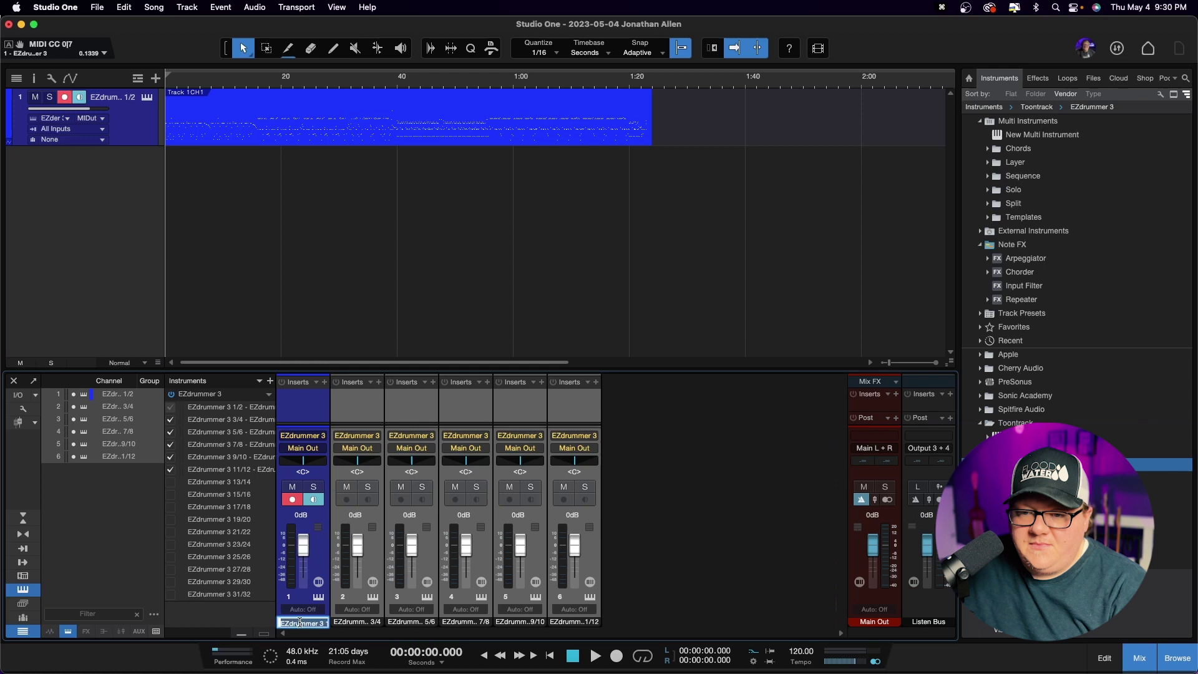
{"action": "type", "text": "Kick in"}
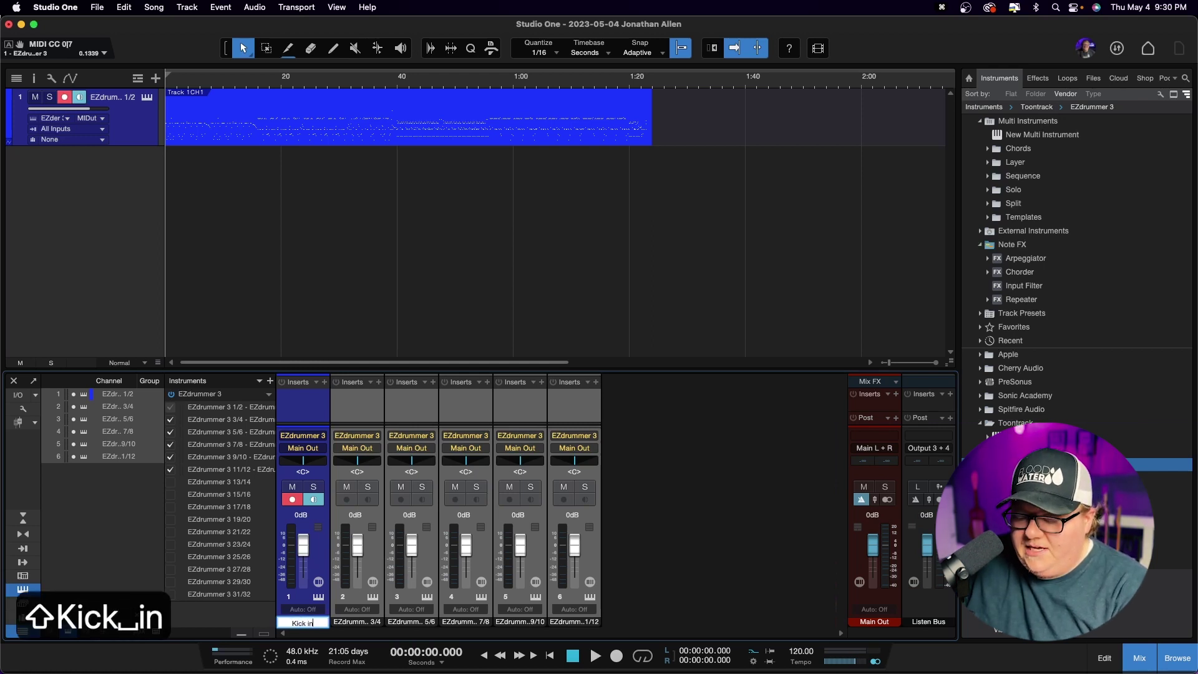
{"action": "key", "text": "Tab"}
{"action": "type", "text": "Kick o"}
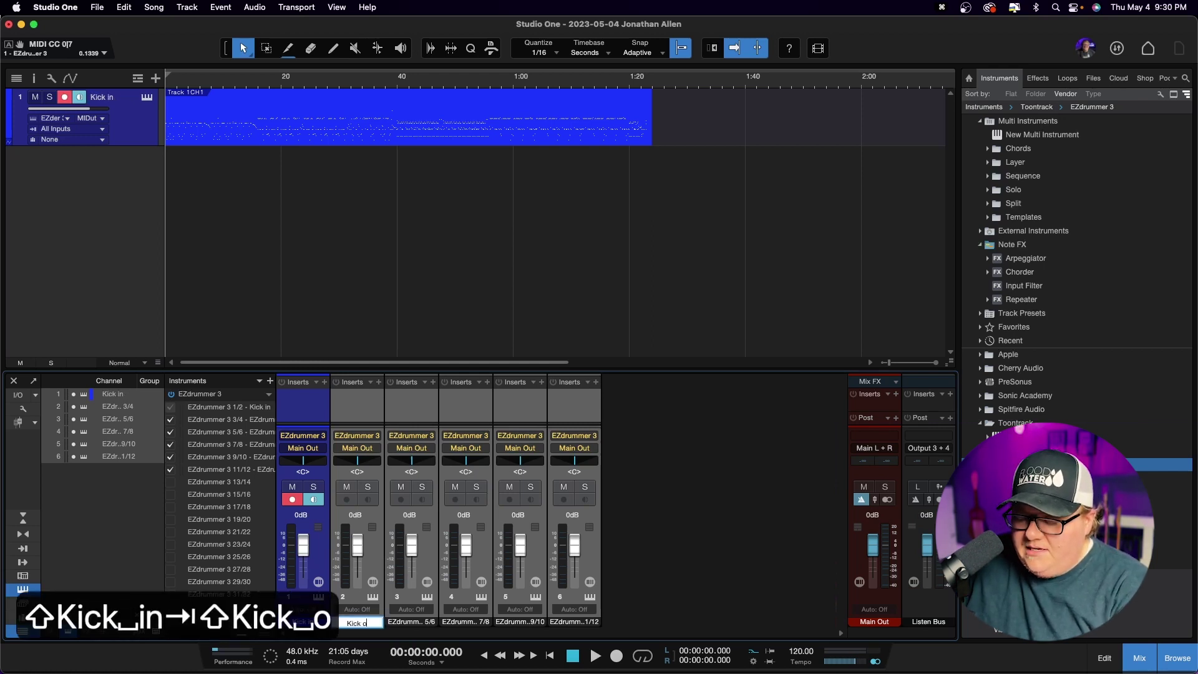
{"action": "type", "text": "ut"}
{"action": "key", "text": "Tab"}
{"action": "type", "text": "Snar"}
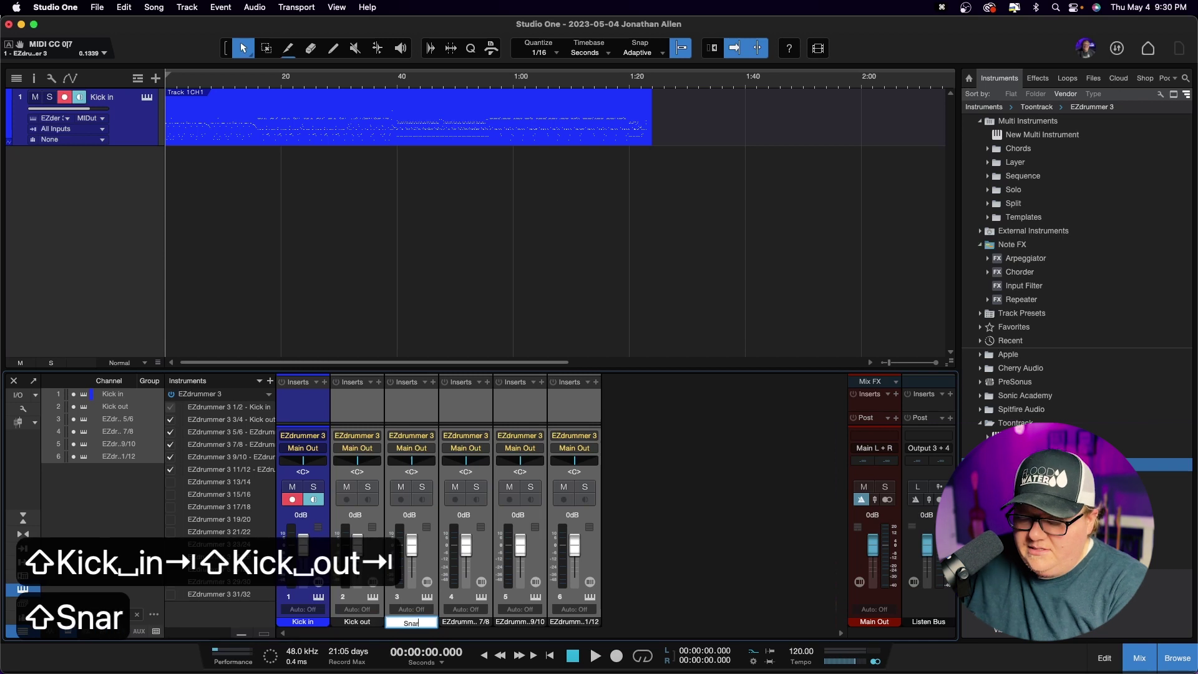
{"action": "type", "text": "e top"}
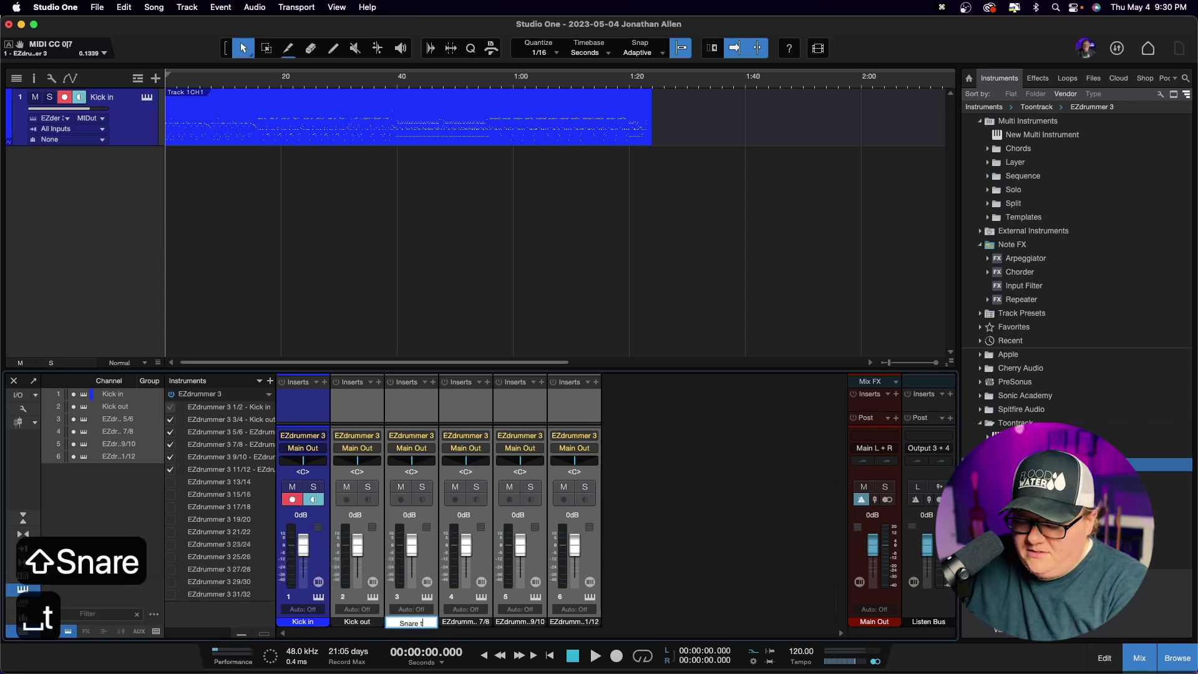
{"action": "key", "text": "Tab"}
Step: Name the remaining channels 'Snare bottom', 'OH' and 'OH Mono'
{"action": "type", "text": "Snare bottom"}
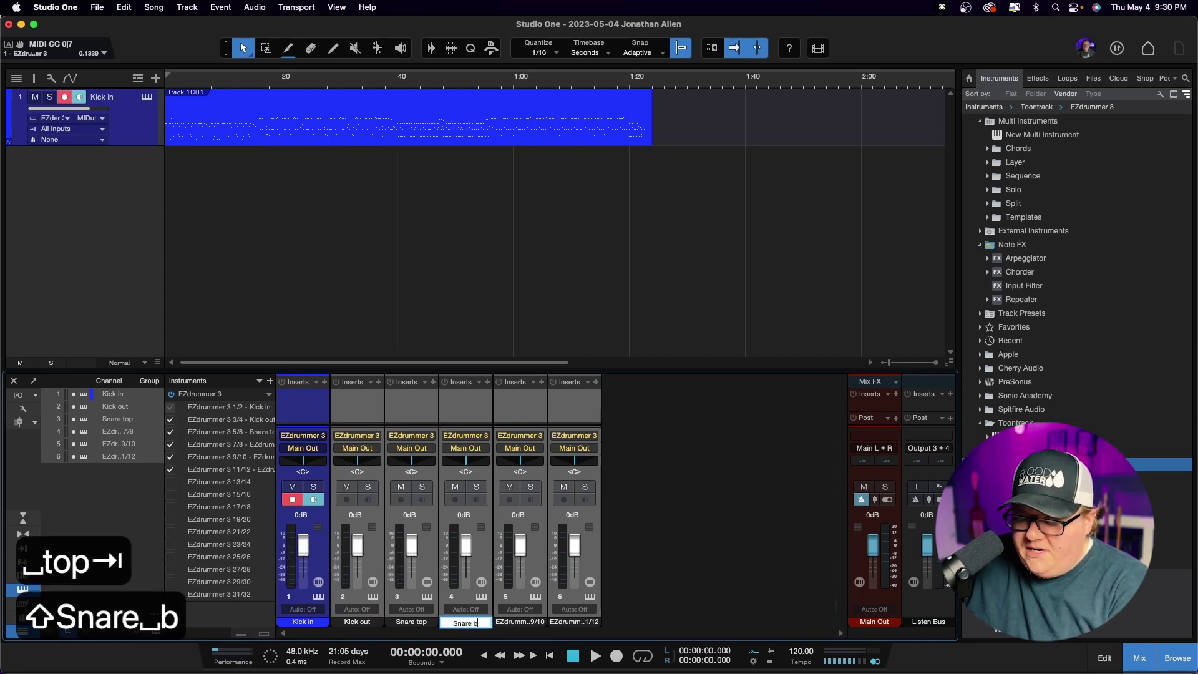
{"action": "key", "text": "Tab"}
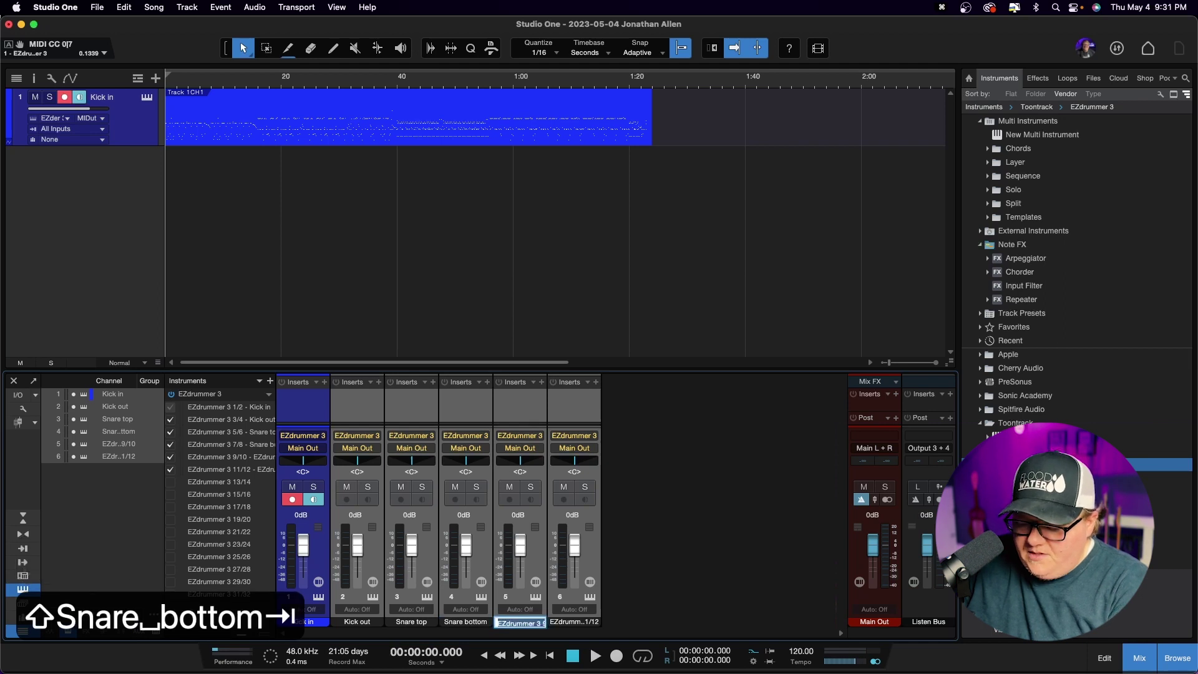
{"action": "type", "text": "OH"}
{"action": "key", "text": "Tab"}
{"action": "type", "text": "OH Mono"}
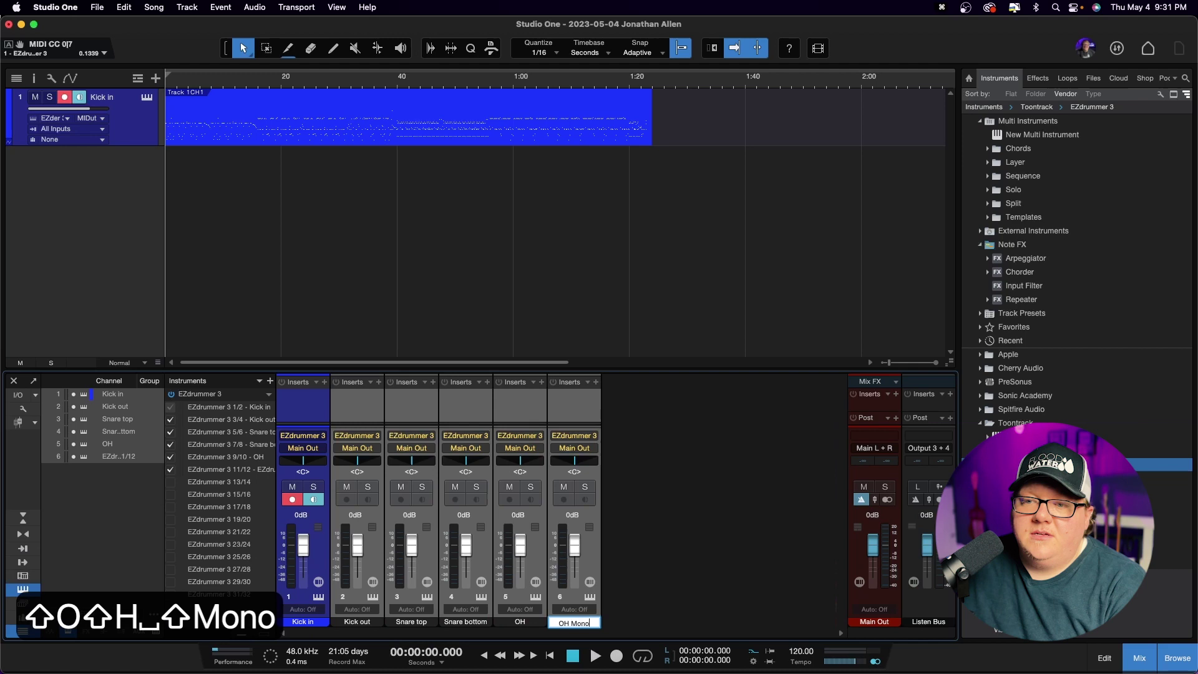
{"action": "key", "text": "Return"}
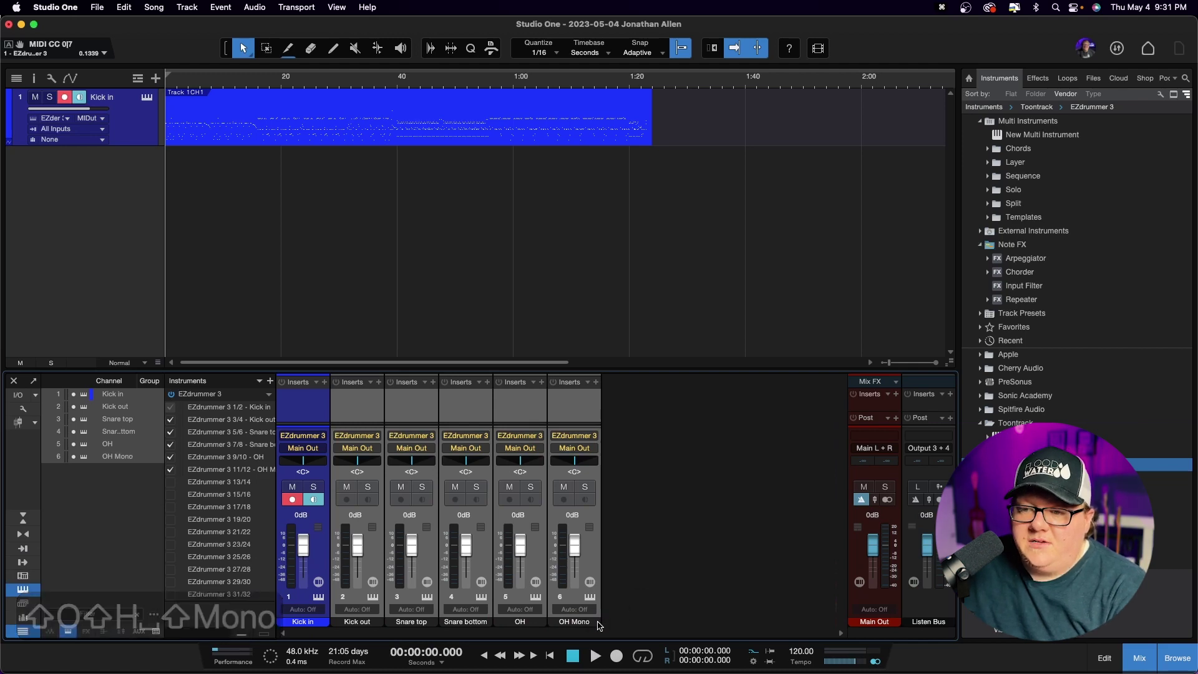
{"action": "key", "text": "super+a"}
Step: Colour the six selected drum channels red and hide the Instruments and channel list panels
{"action": "left_click", "coordinate": [827, 559]}
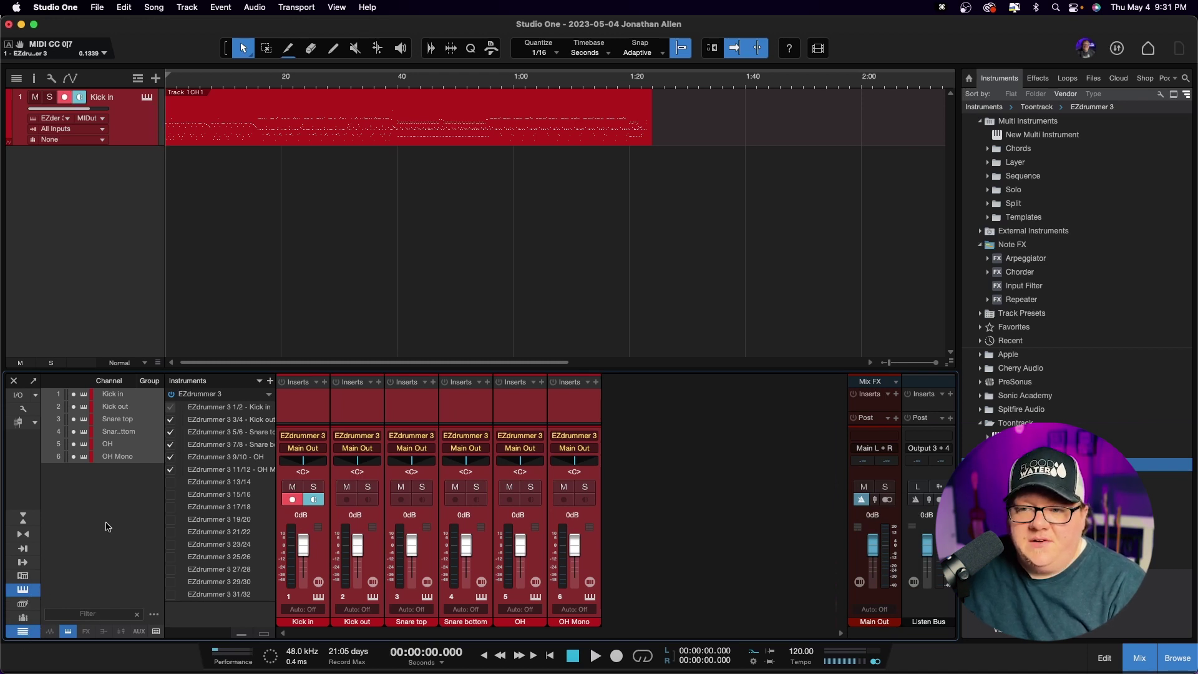
{"action": "left_click", "coordinate": [23, 589]}
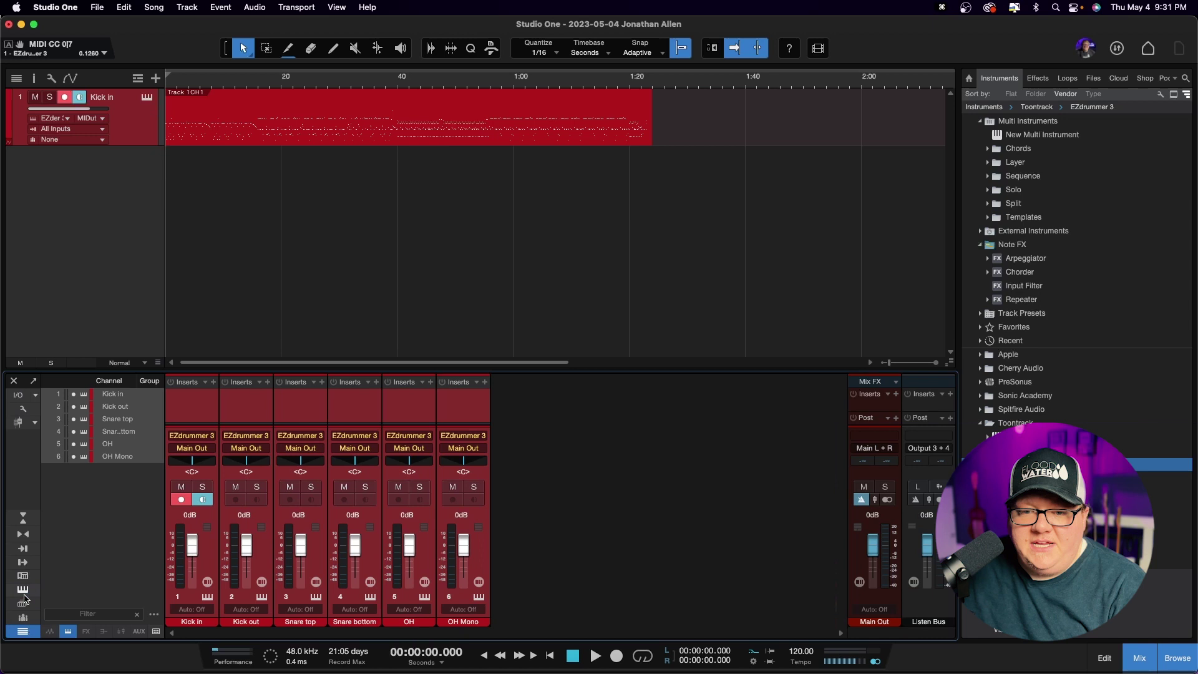
{"action": "left_click", "coordinate": [23, 634]}
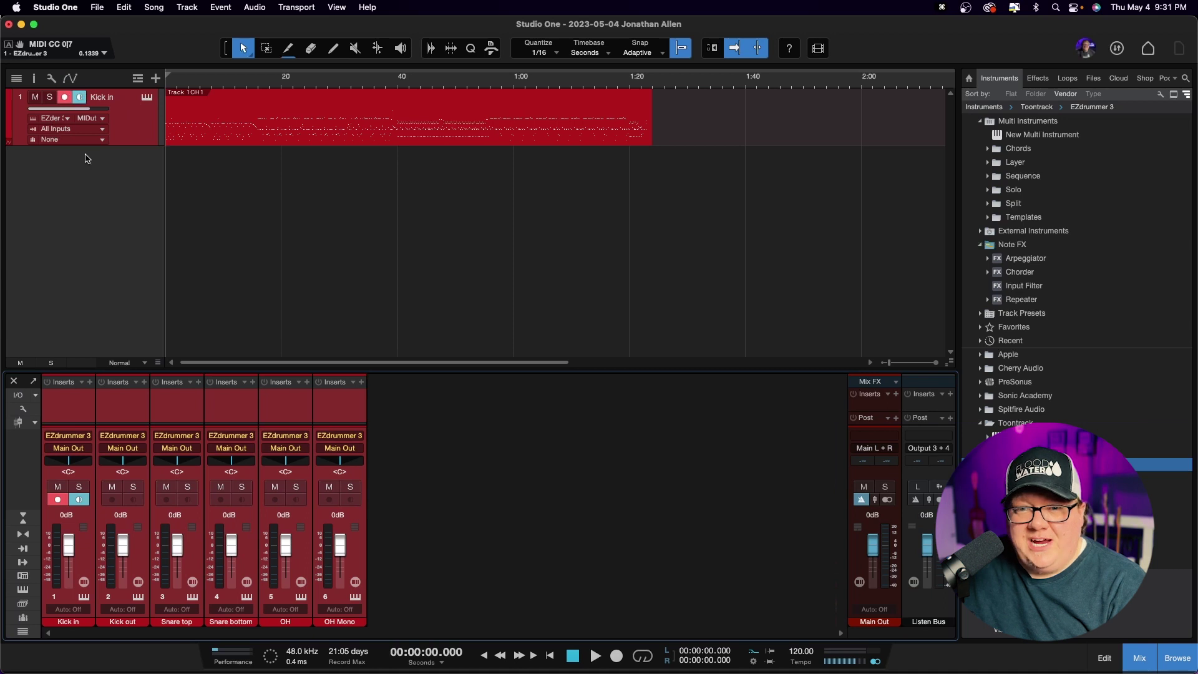
Step: Choose Transform to Audio Track for the Kick in instrument track
{"action": "right_click", "coordinate": [127, 106]}
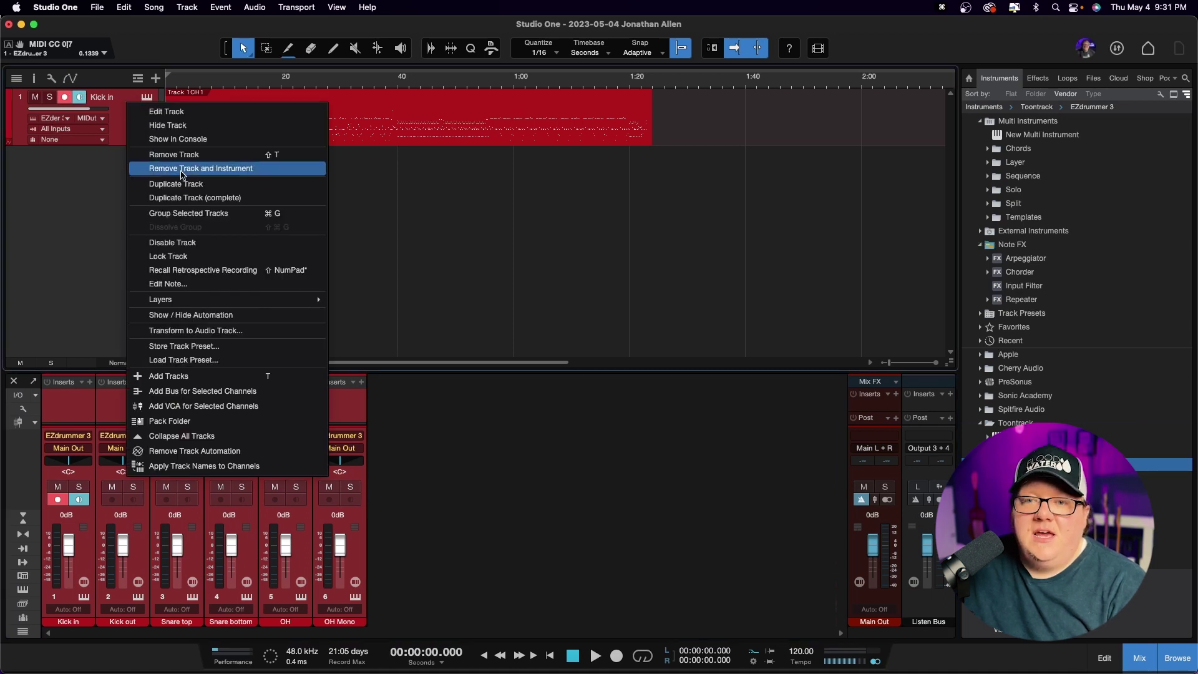
{"action": "left_click", "coordinate": [240, 333]}
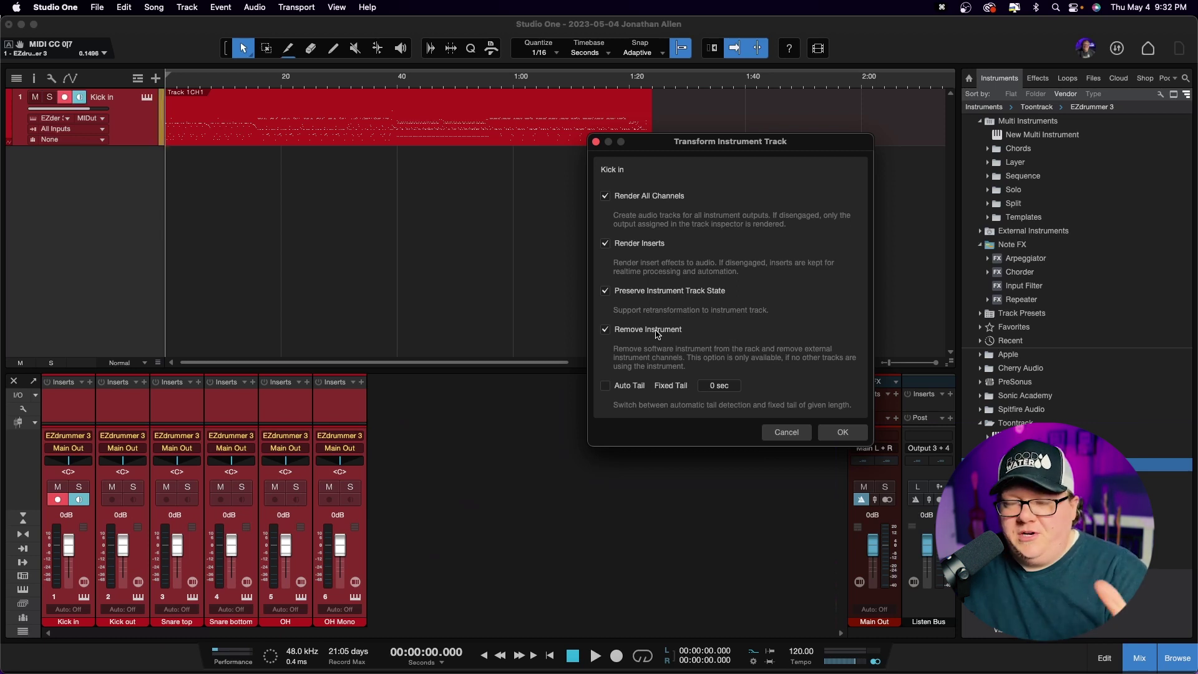
Step: Confirm the transform into six audio tracks, then zoom to fit and shrink track heights
{"action": "left_click", "coordinate": [847, 434]}
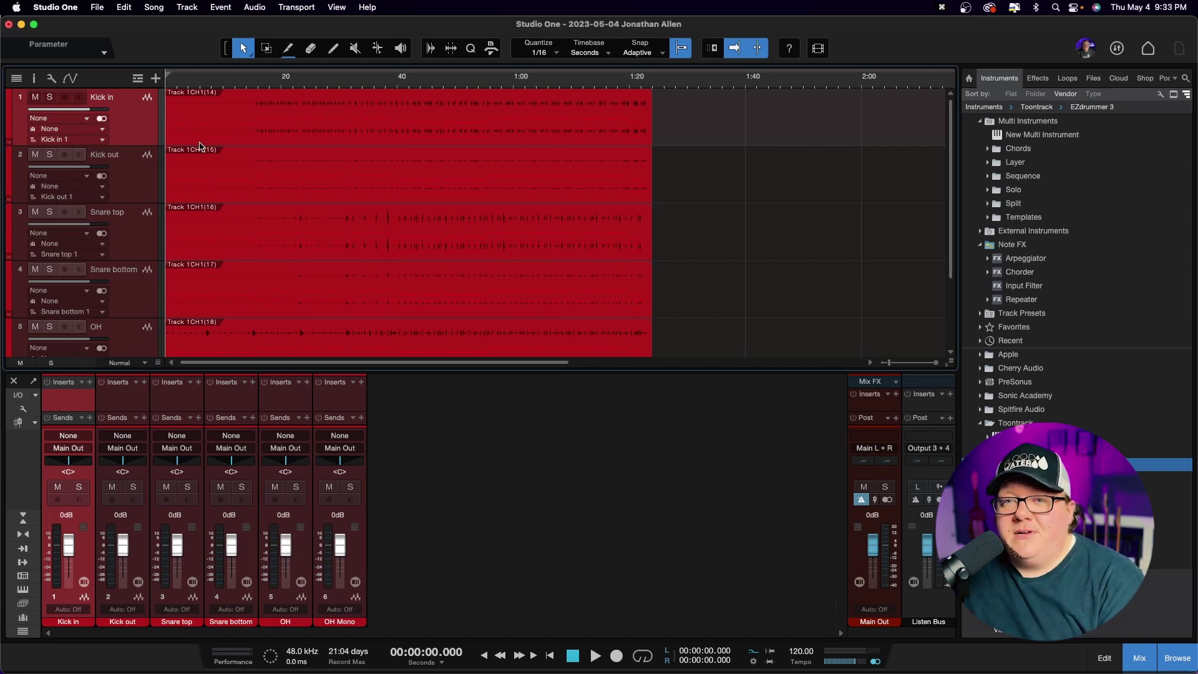
{"action": "scroll", "coordinate": [220, 140], "scroll_direction": "up", "scroll_amount": 5}
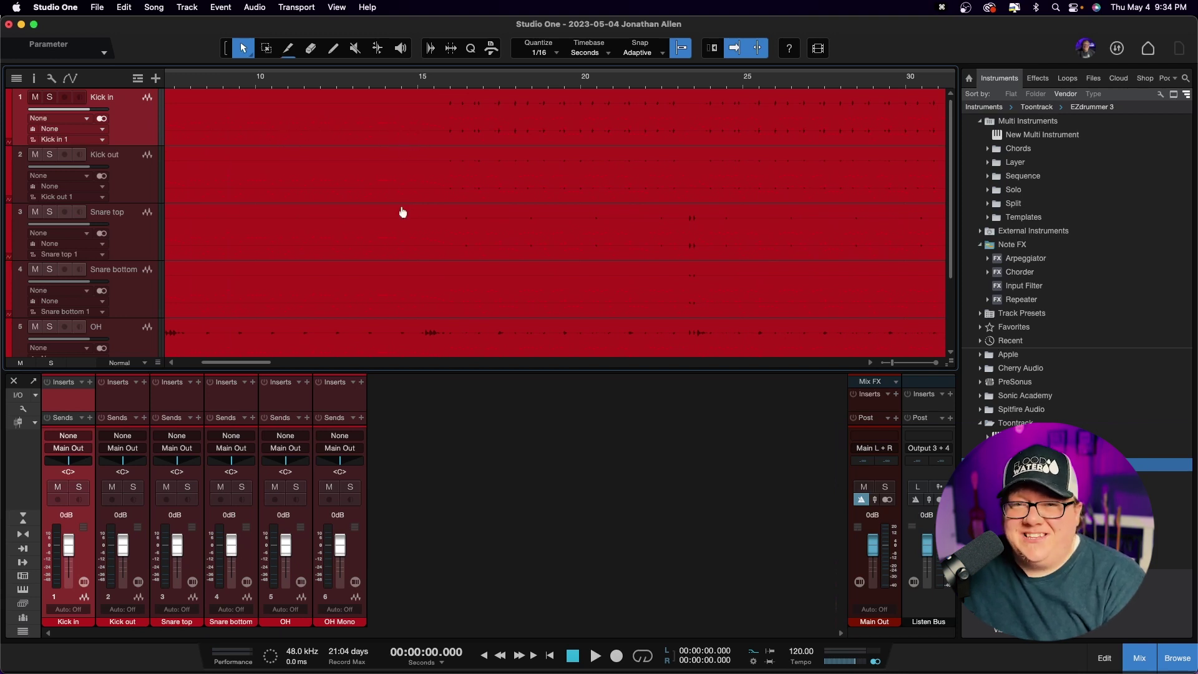
{"action": "key", "text": "shift+z"}
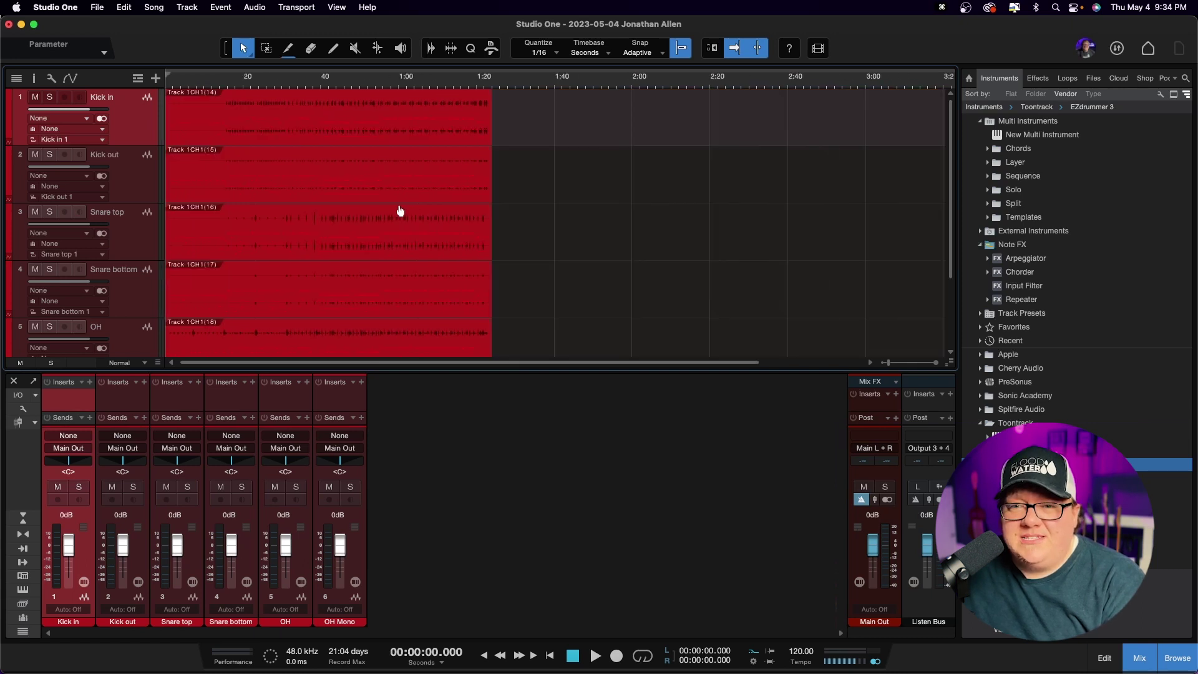
{"action": "key", "text": "alt+w"}
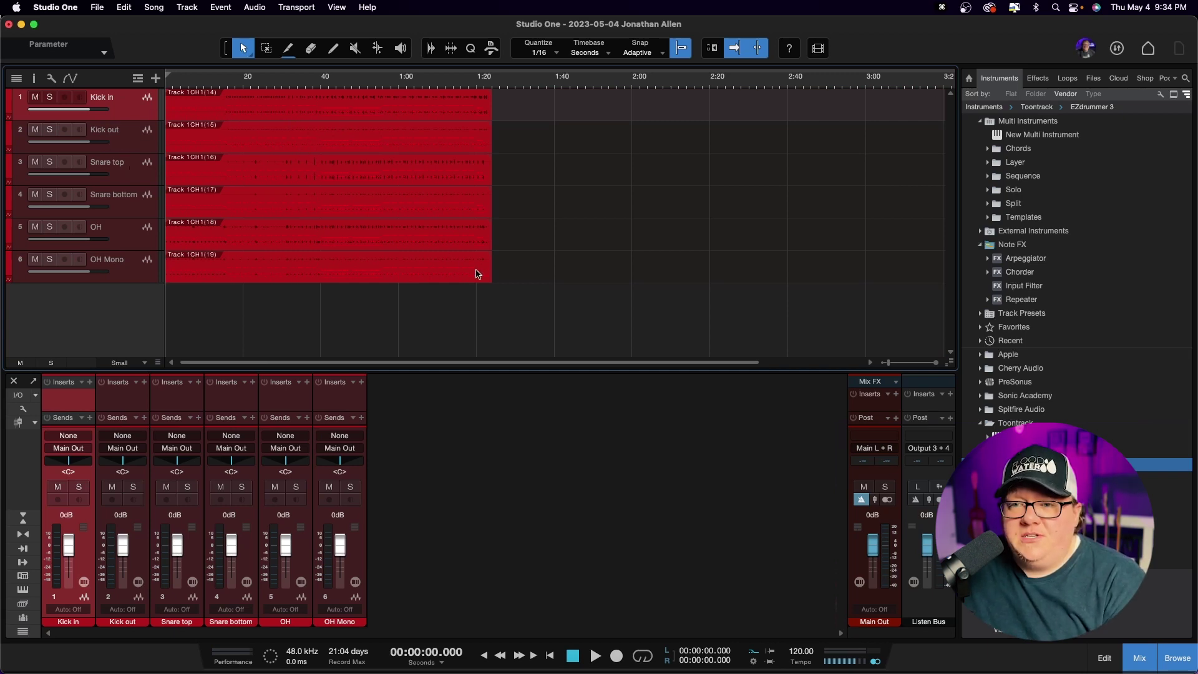
Step: Bounce all six rendered drum events into new clips named after their tracks, e.g. Kick in(2)
{"action": "left_click_drag", "start_coordinate": [509, 287], "coordinate": [192, 116]}
{"action": "right_click", "coordinate": [269, 111]}
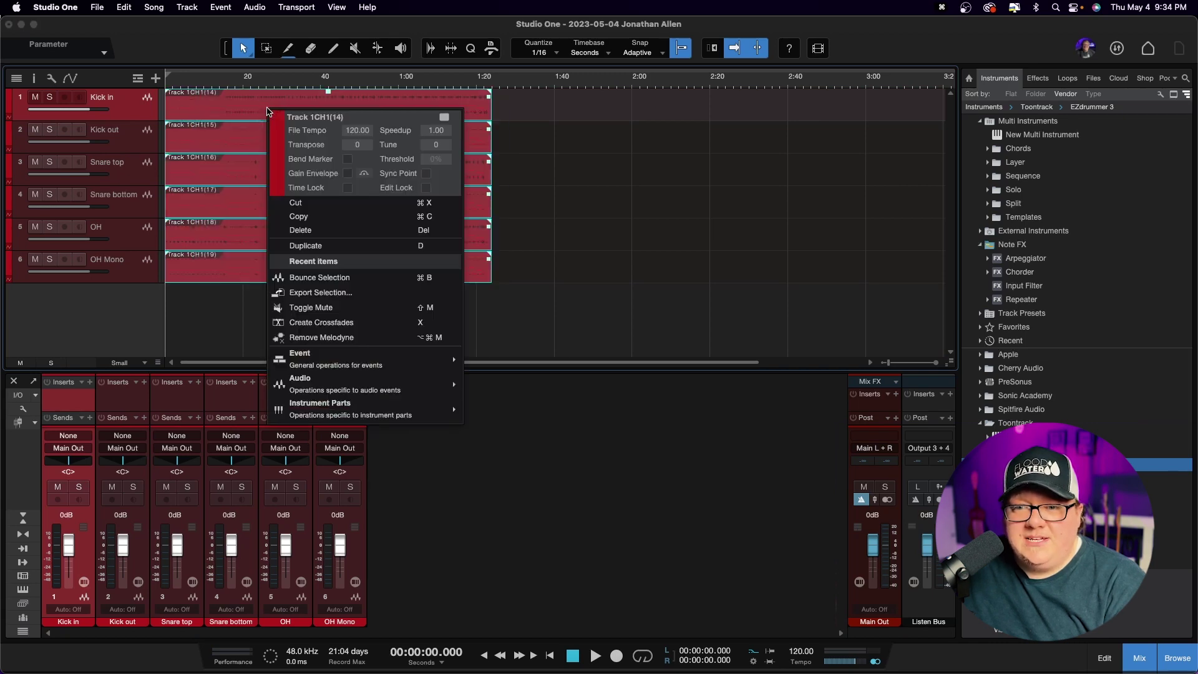
{"action": "left_click", "coordinate": [338, 279]}
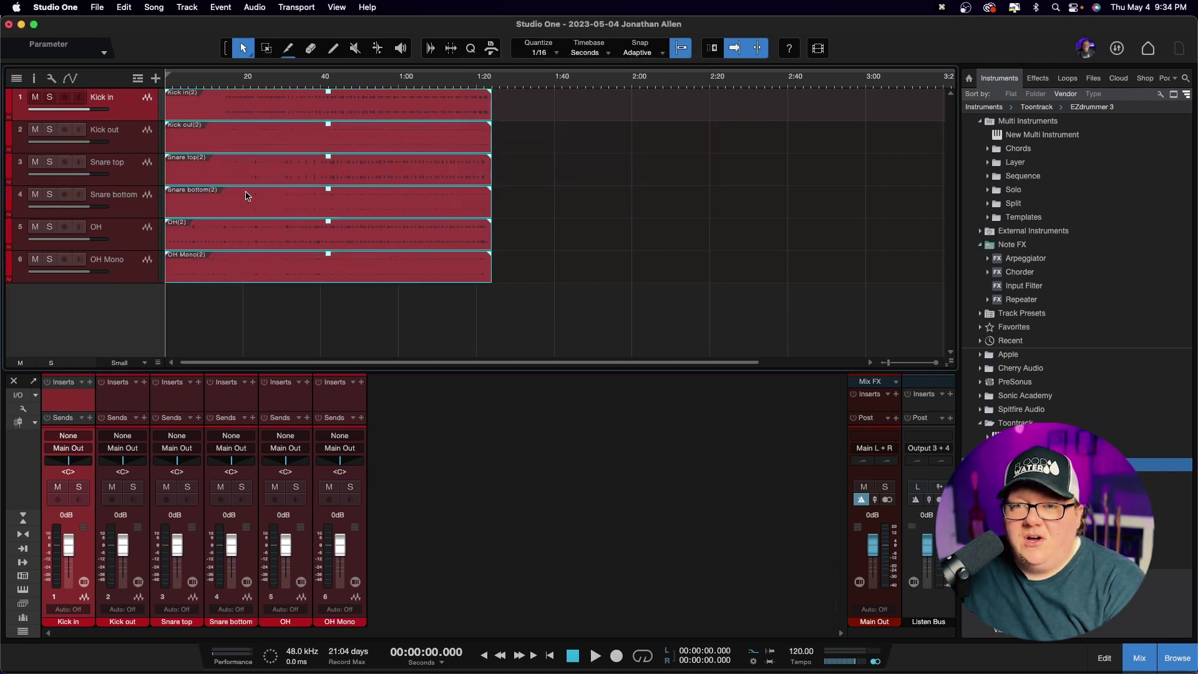
{"action": "scroll", "coordinate": [250, 191], "scroll_direction": "up", "scroll_amount": 2}
{"action": "scroll", "coordinate": [256, 188], "scroll_direction": "up", "scroll_amount": 5}
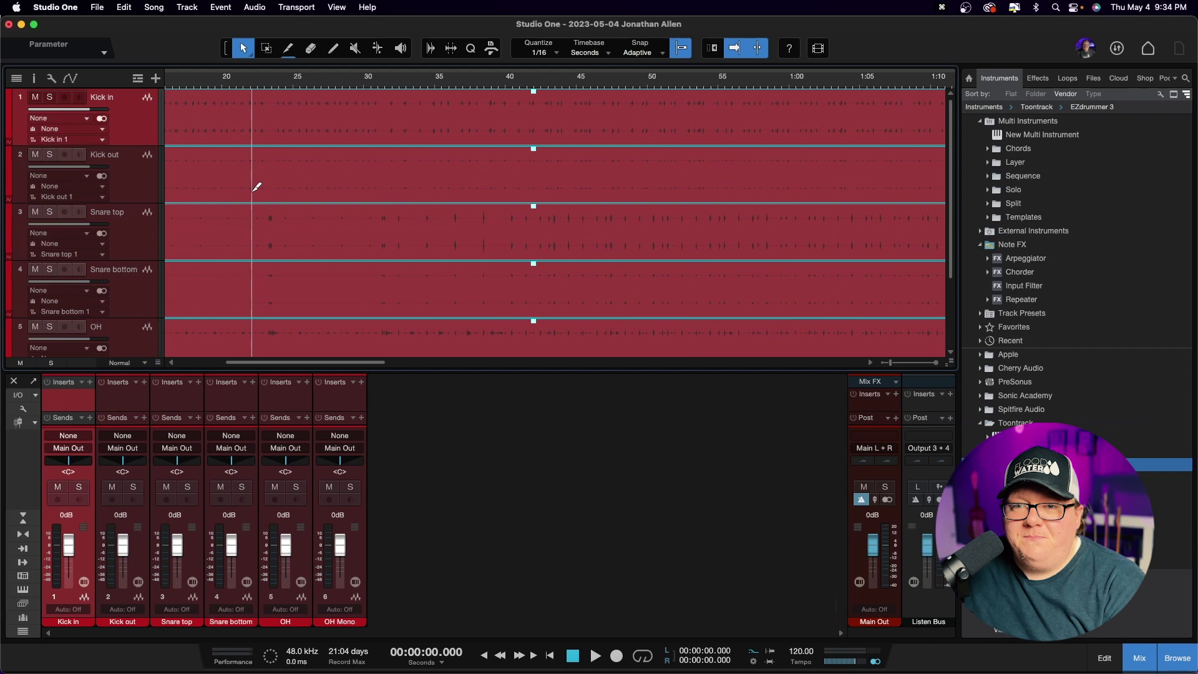
Step: Enlarge the waveforms, zoom out to the whole song, and play the drums from about 14 seconds
{"action": "left_click", "coordinate": [247, 224]}
{"action": "scroll", "coordinate": [272, 241], "scroll_direction": "left", "scroll_amount": 5}
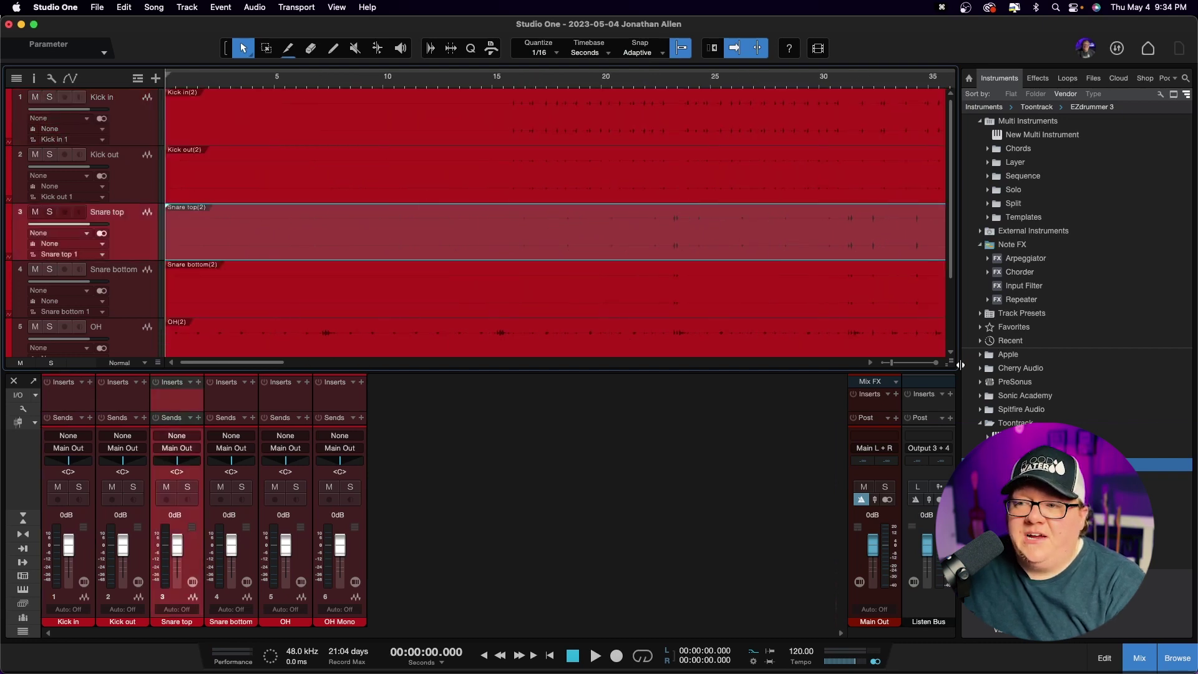
{"action": "left_click_drag", "start_coordinate": [950, 362], "coordinate": [949, 409]}
{"action": "key", "text": "shift+w"}
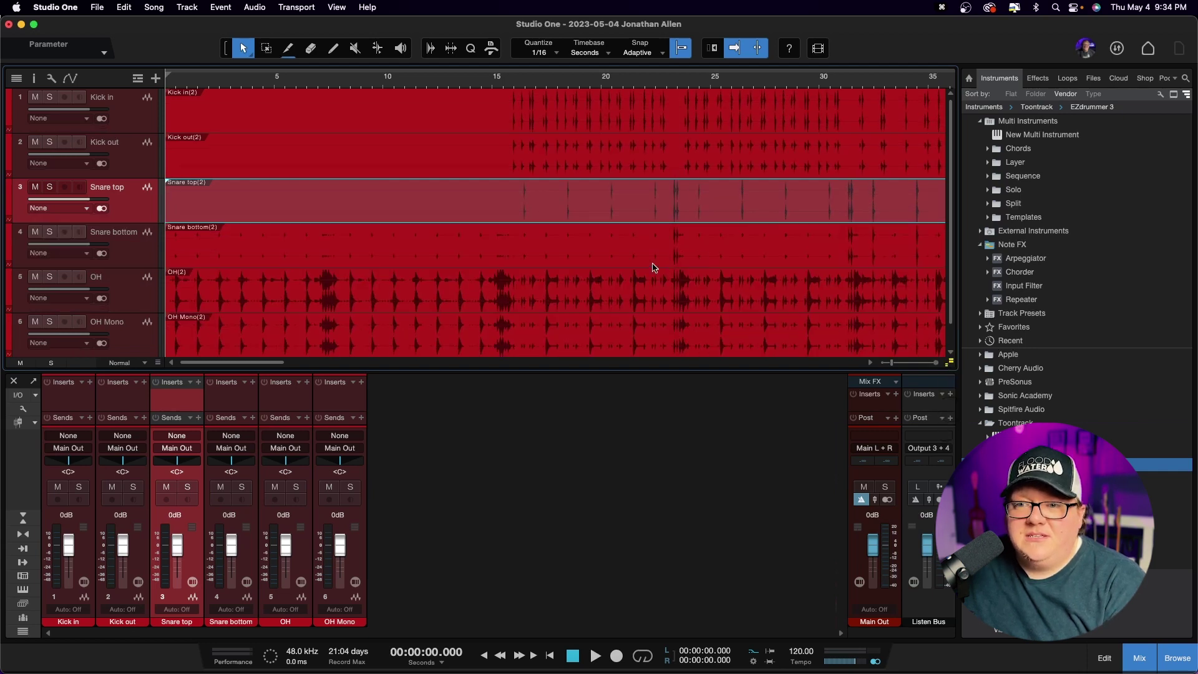
{"action": "key", "text": "w"}
{"action": "key", "text": "w"}
{"action": "key", "text": "w"}
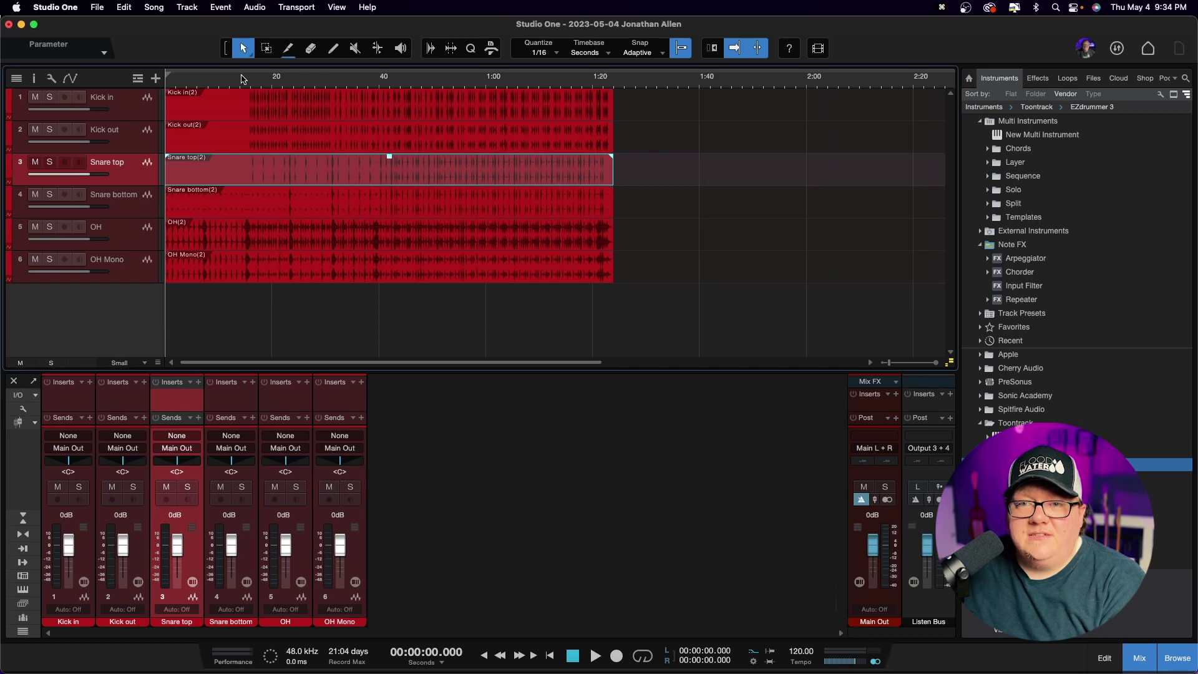
{"action": "left_click", "coordinate": [241, 78]}
{"action": "key", "text": "space"}
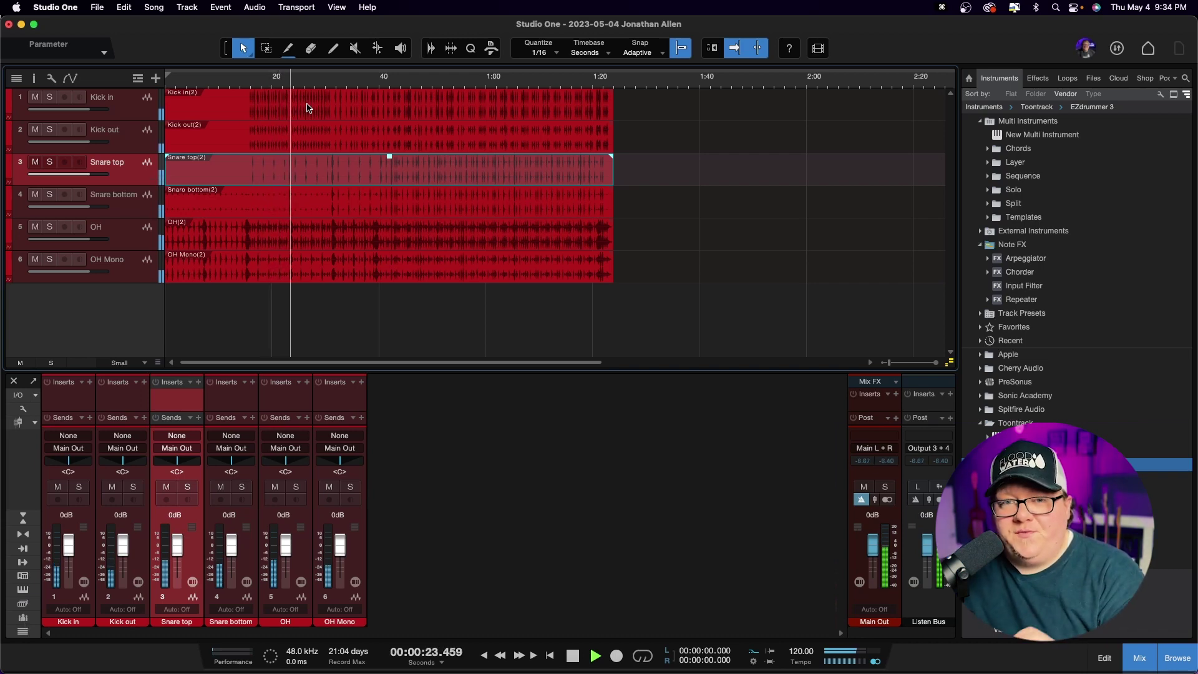
{"action": "key", "text": "space"}
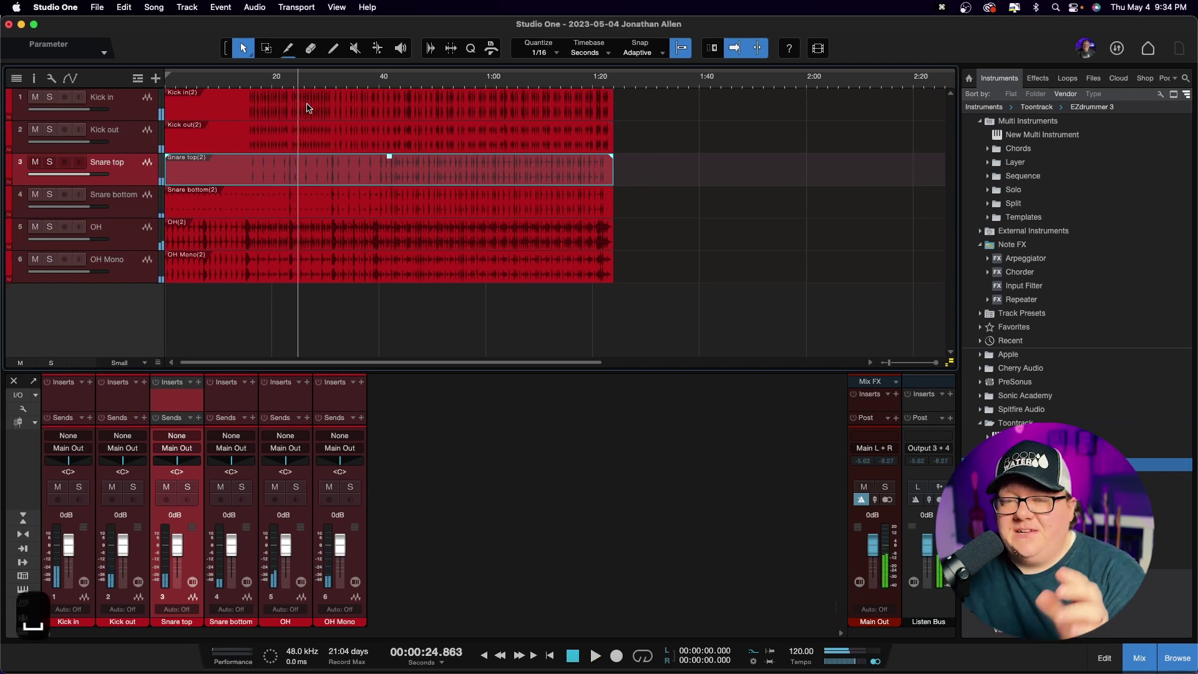